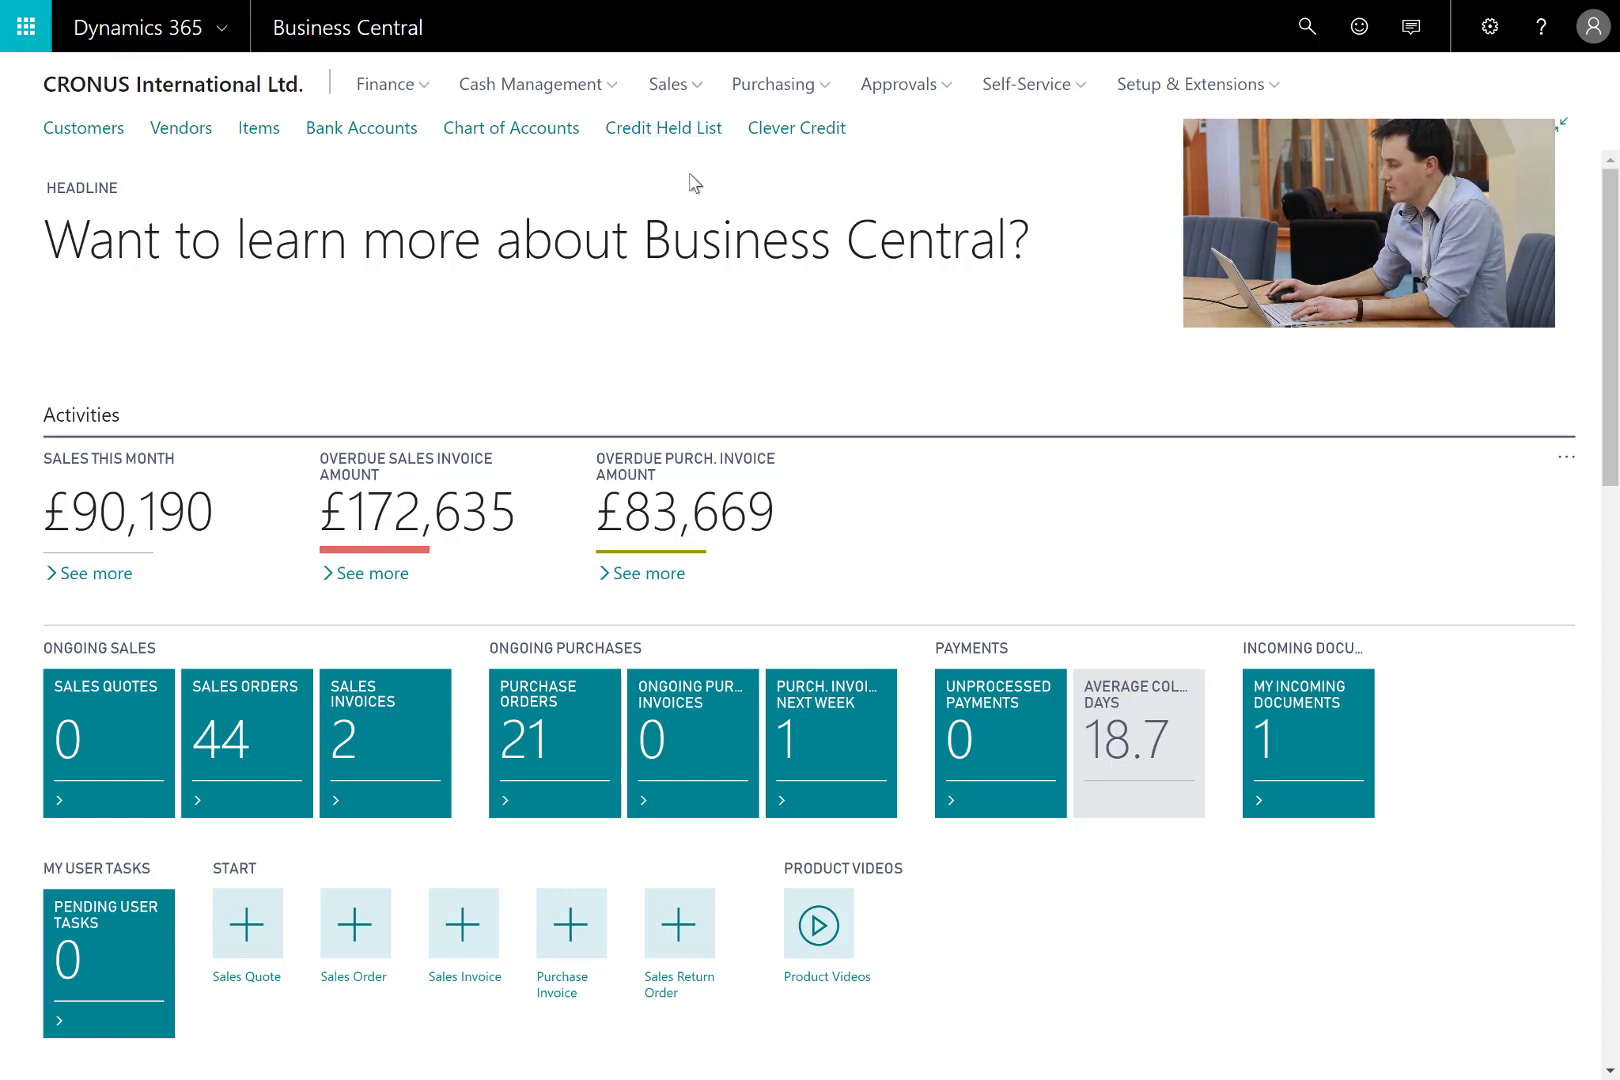
- Open the Clever Credit customer list and select London Candoxy Storage Campus to view its credit details
{"action": "left_click", "coordinate": [800, 136]}
{"action": "left_click", "coordinate": [760, 129]}
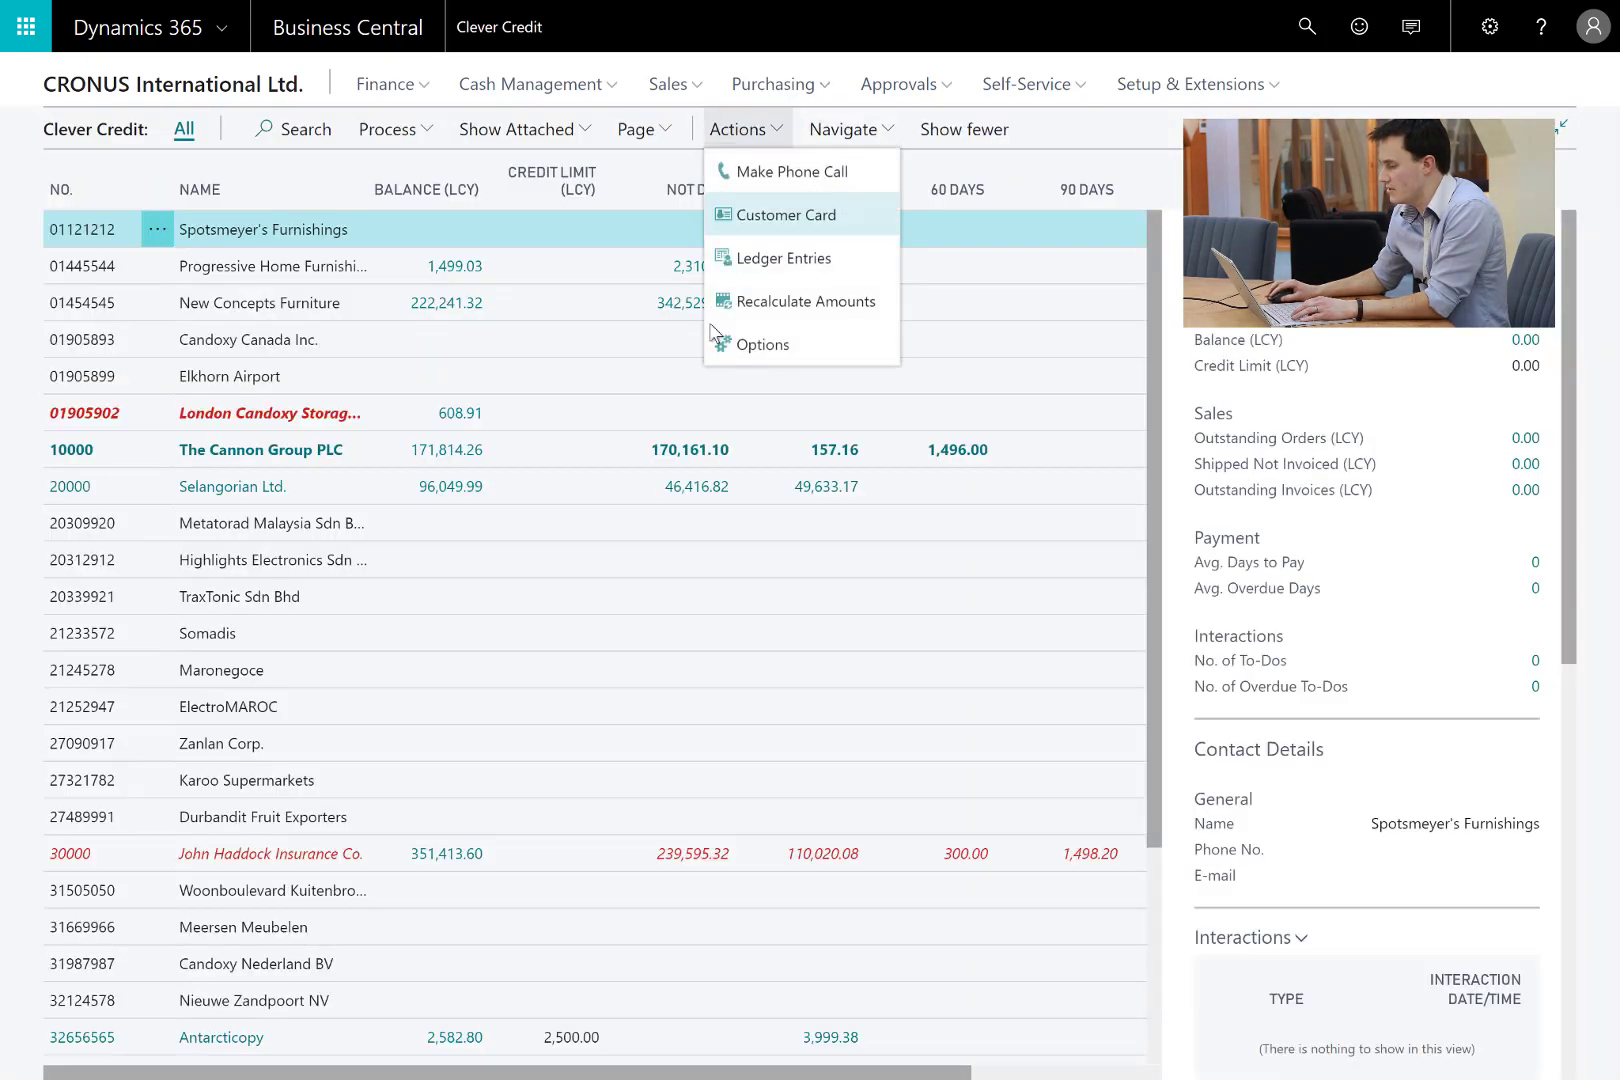
{"action": "left_click", "coordinate": [600, 416]}
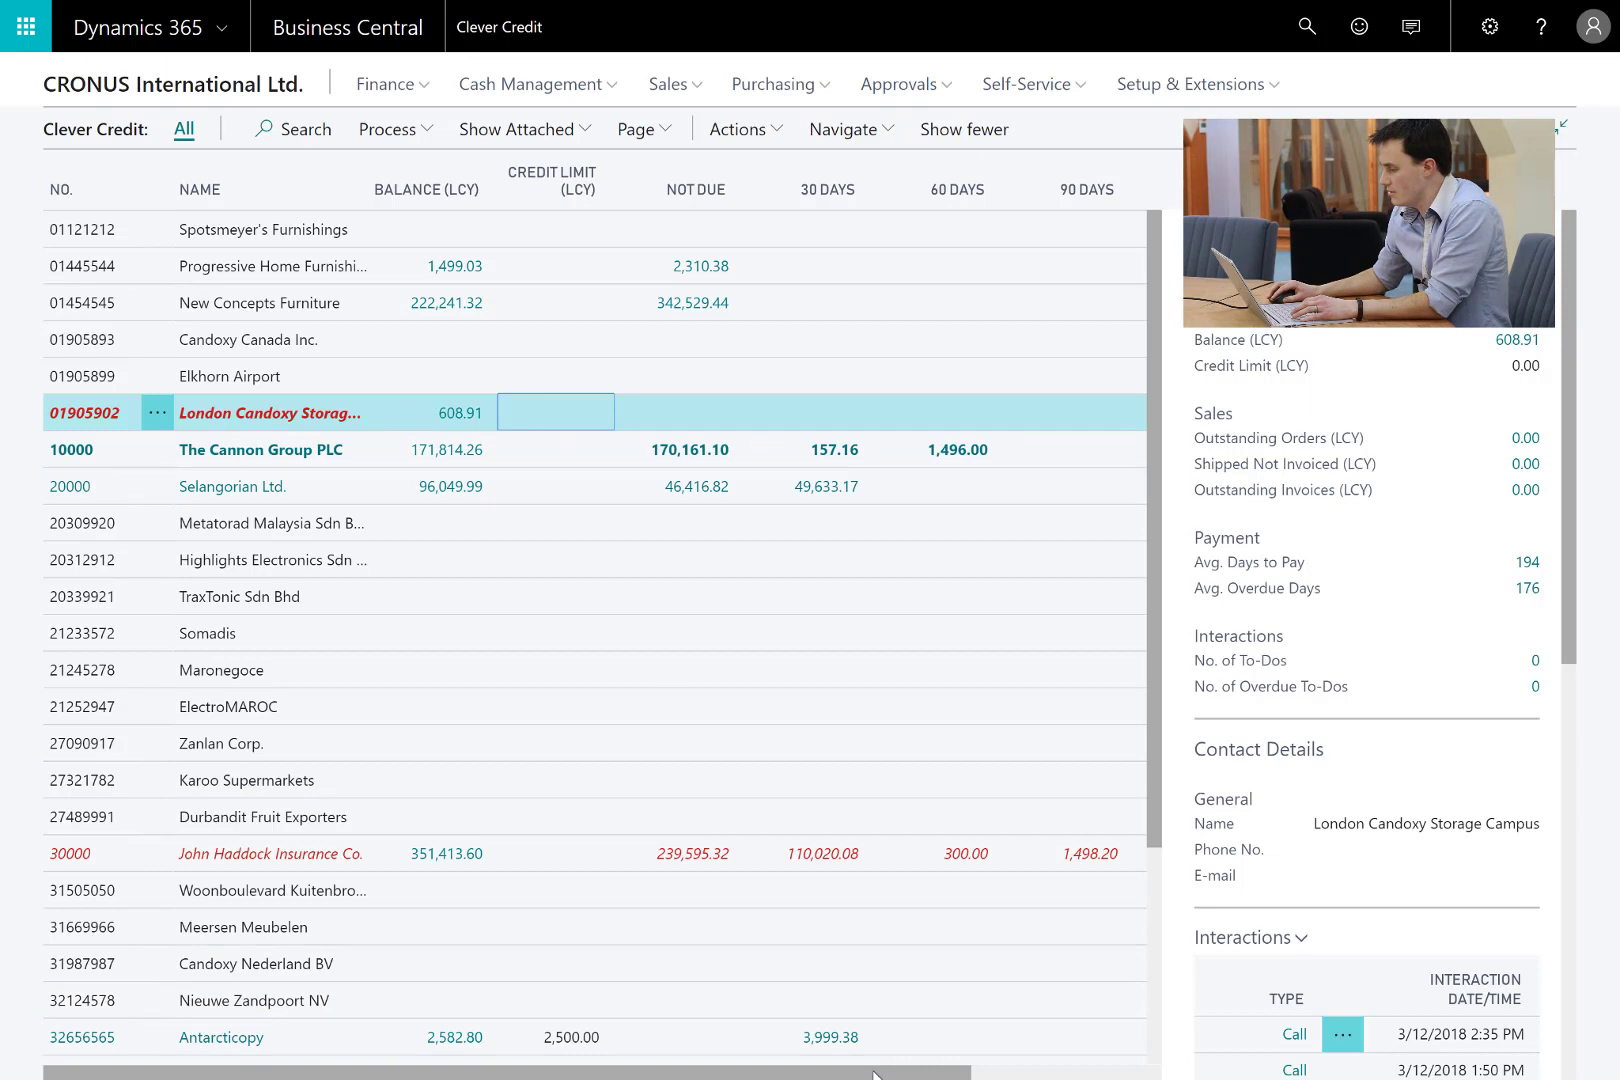
{"action": "mouse_move", "coordinate": [873, 1075]}
{"action": "left_mouse_down"}
{"action": "mouse_move", "coordinate": [1031, 1076]}
{"action": "mouse_move", "coordinate": [846, 1076]}
{"action": "left_mouse_up"}
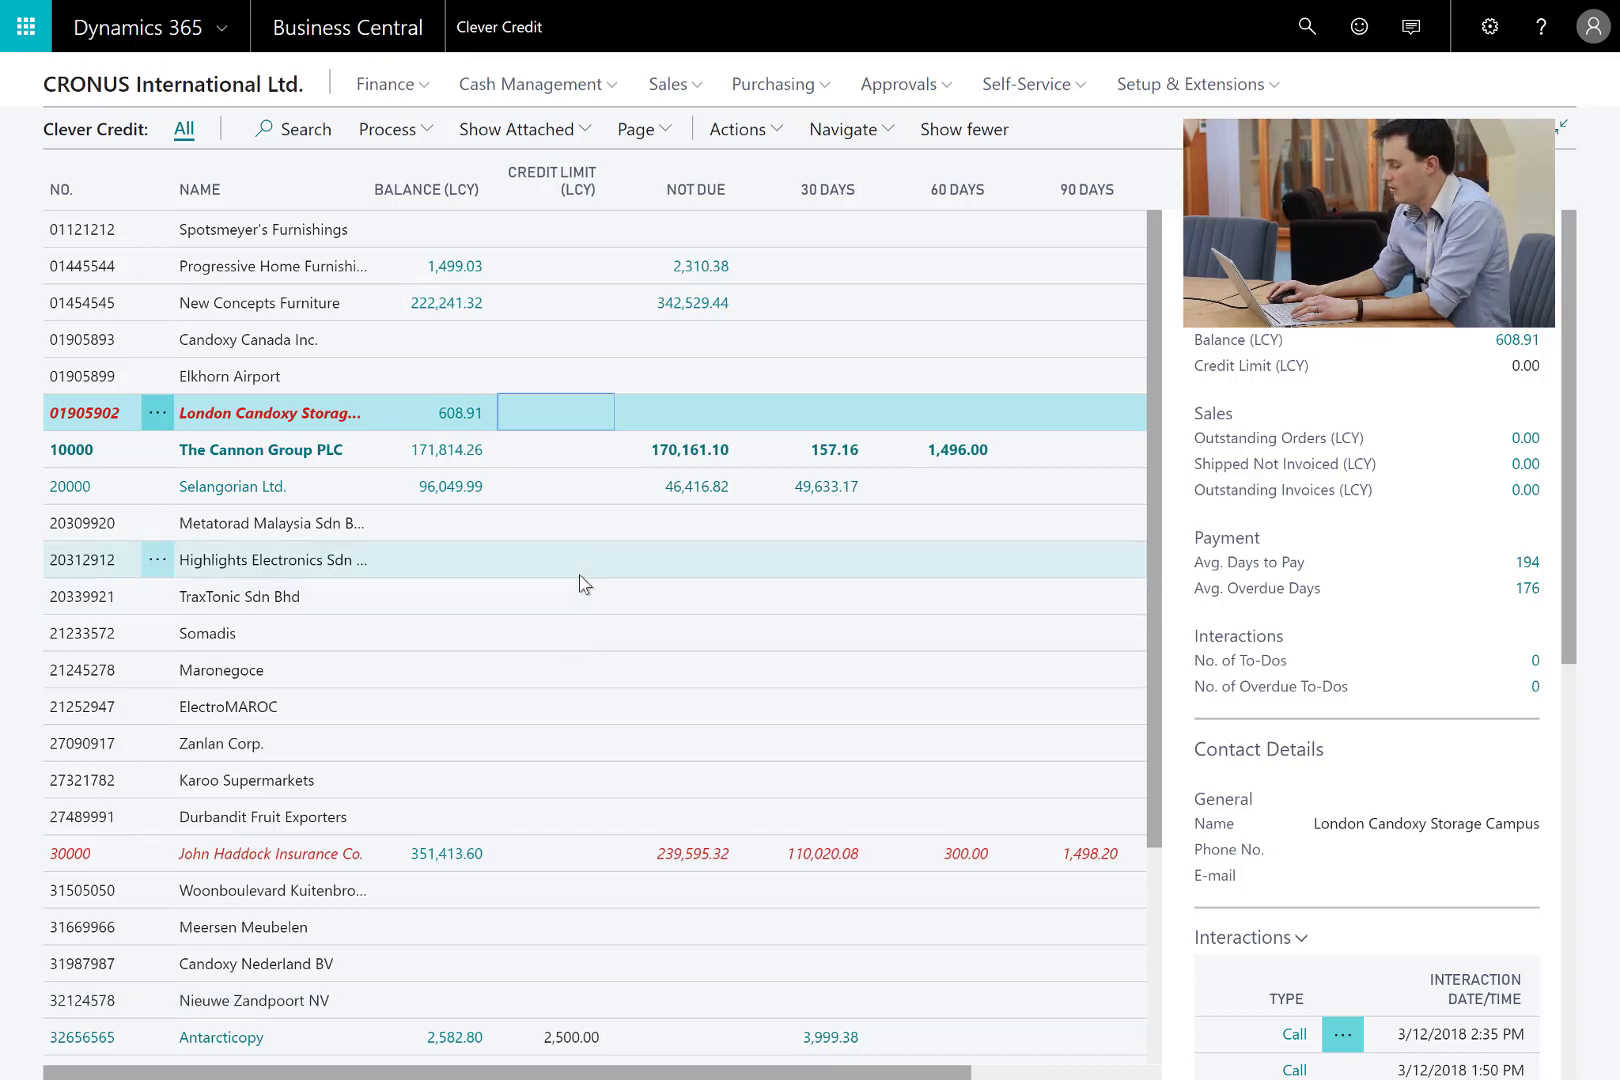
- View the ledger entries behind The Cannon Group PLC's 60 Days balance and return to the Clever Credit list
{"action": "left_click", "coordinate": [557, 455]}
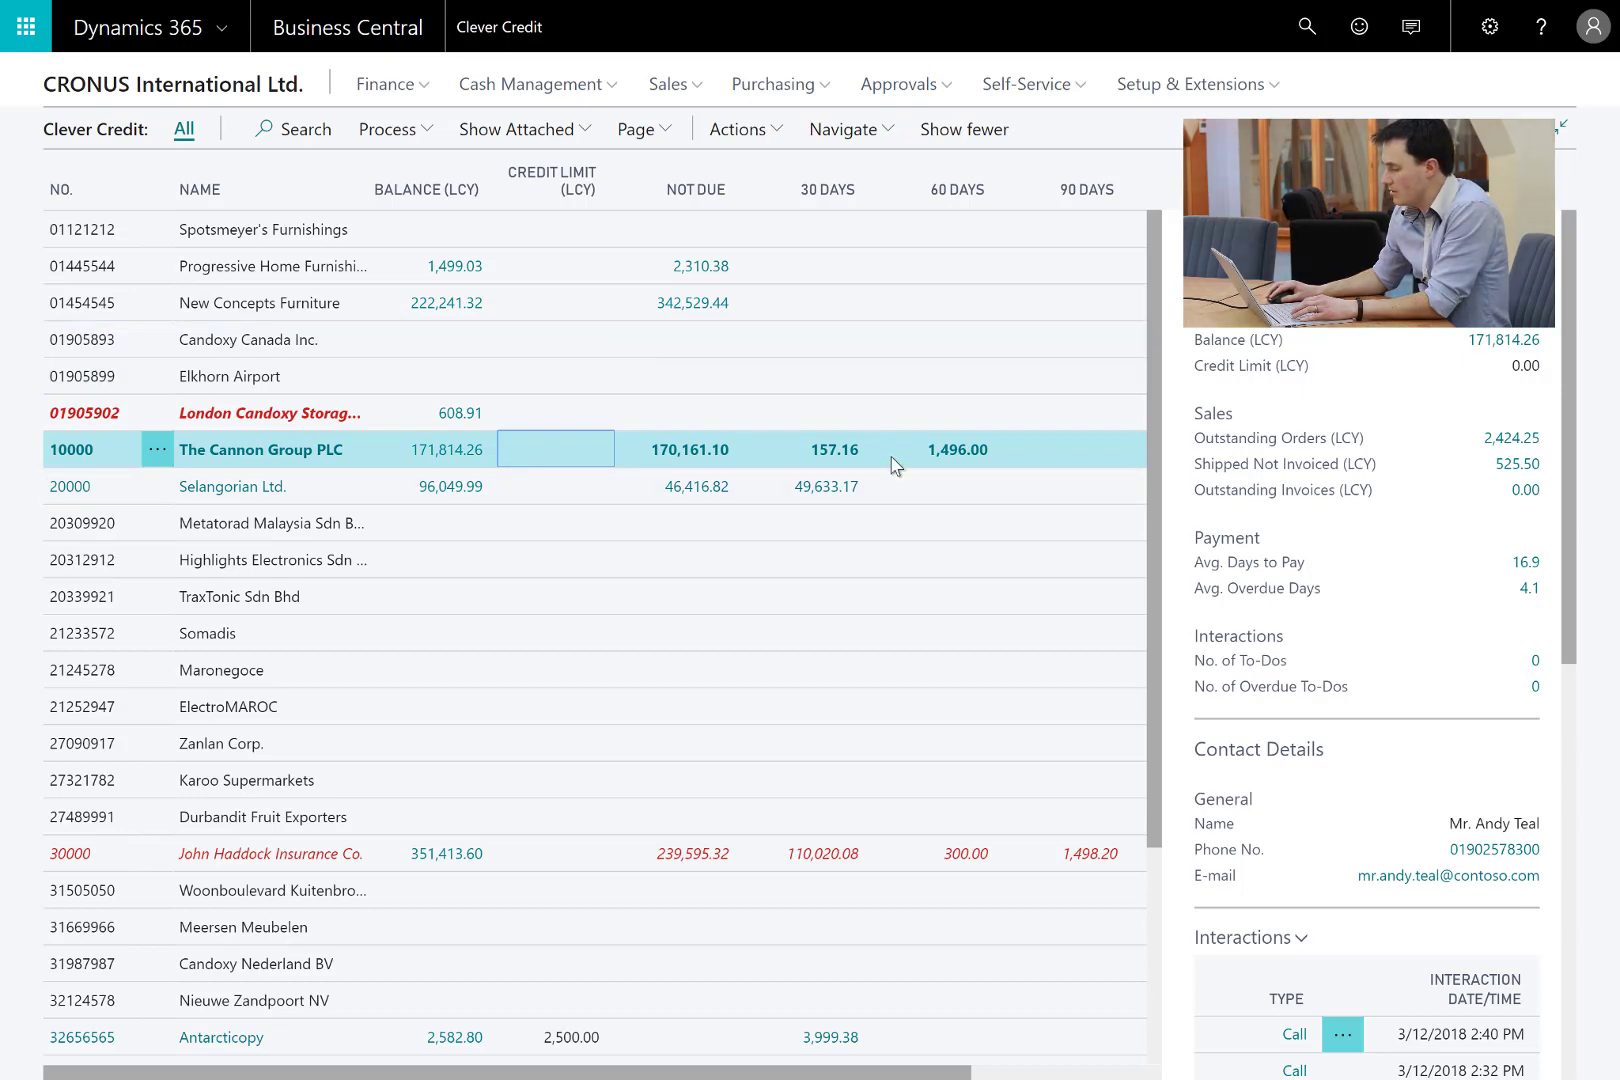
{"action": "left_click", "coordinate": [945, 455]}
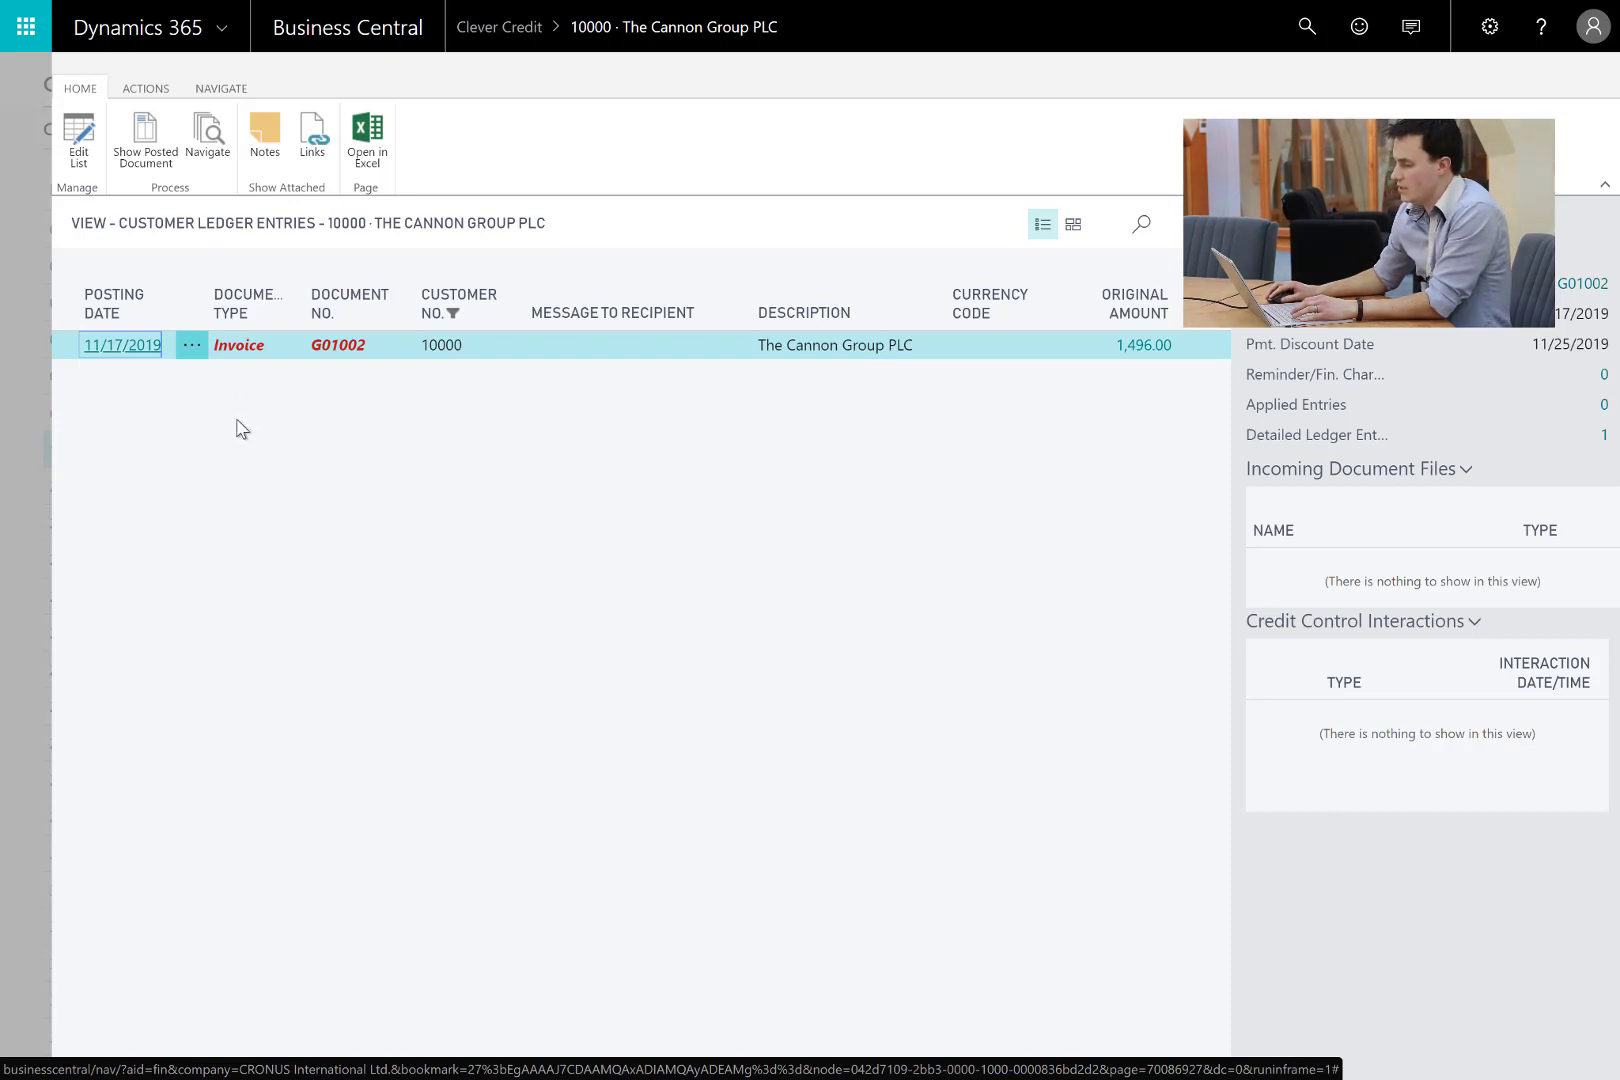
{"action": "left_click", "coordinate": [16, 721]}
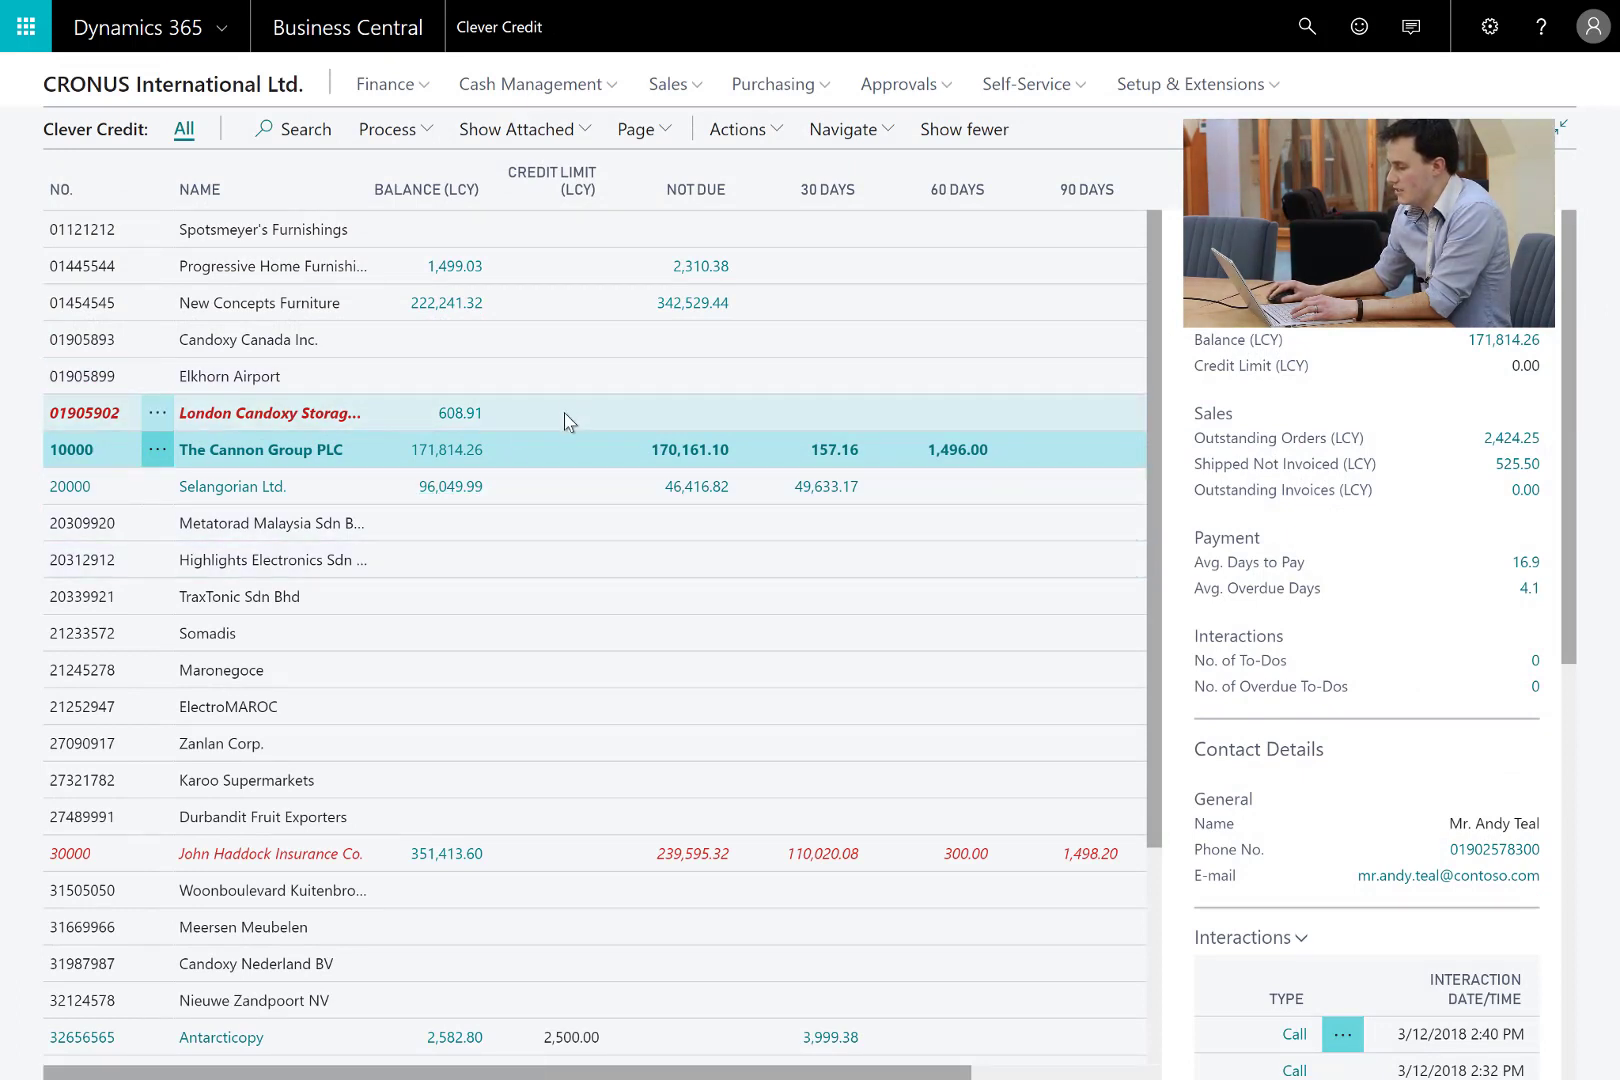
- Start a phone call interaction for The Cannon Group PLC and review its details, ledger entries and aging periods
{"action": "left_click", "coordinate": [391, 130]}
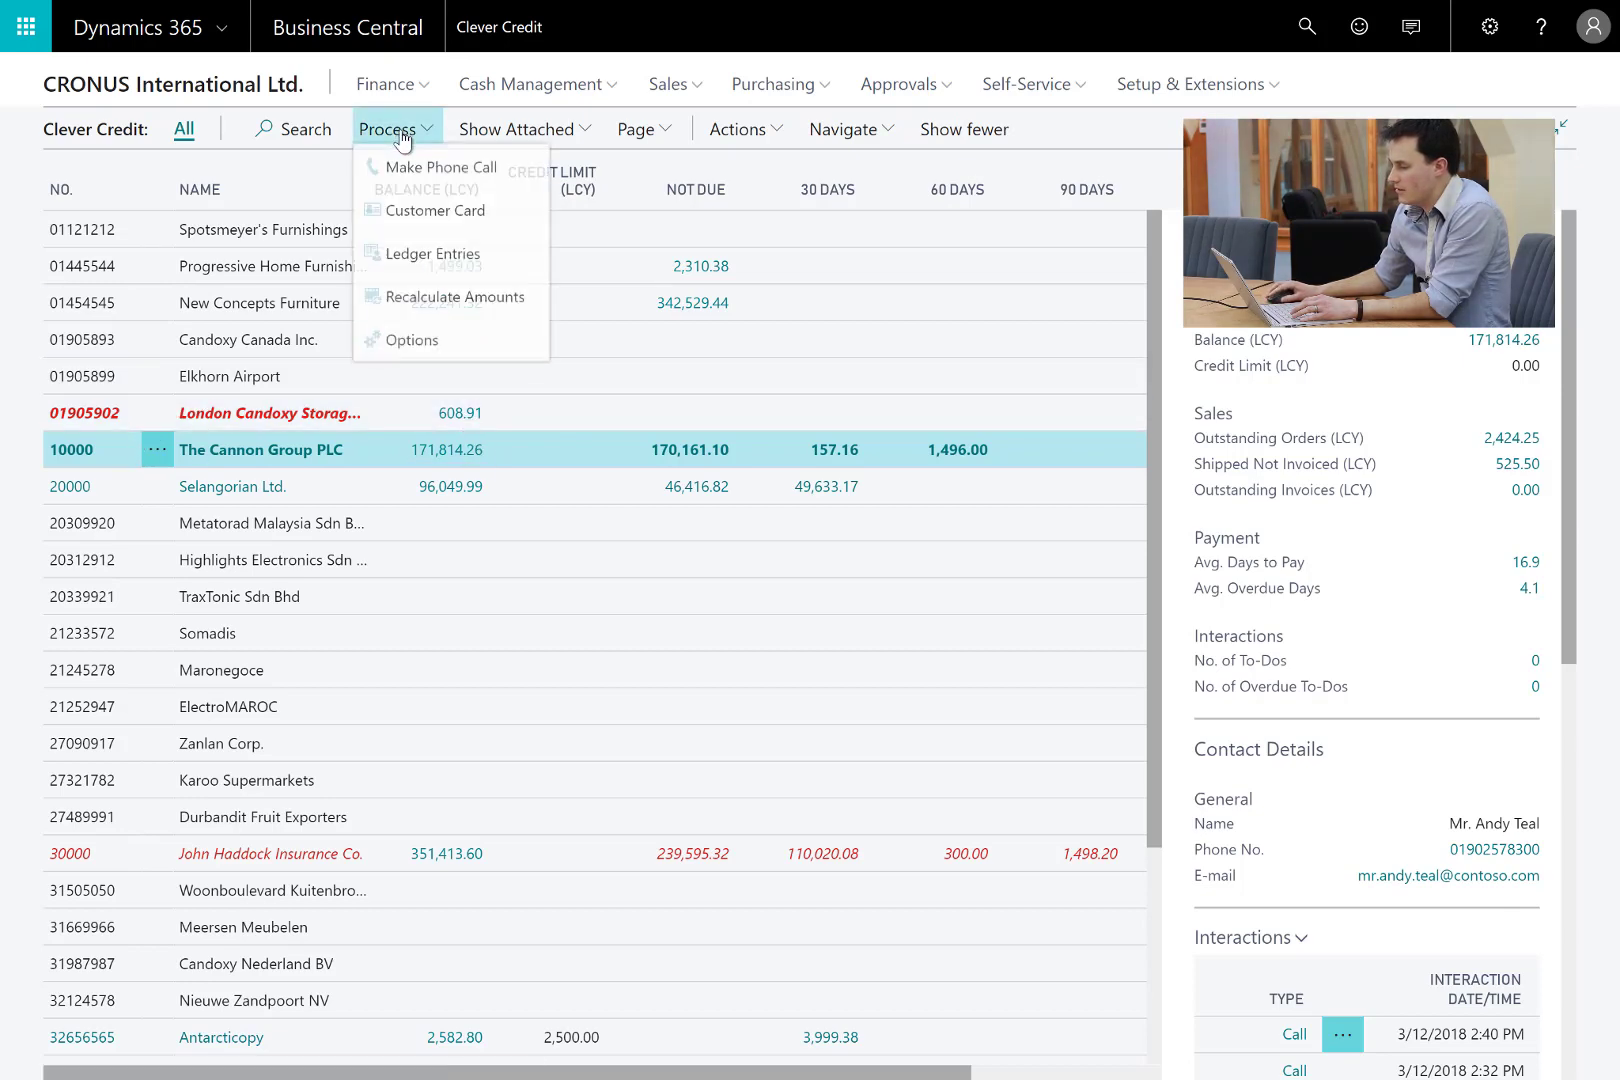
{"action": "left_click", "coordinate": [501, 178]}
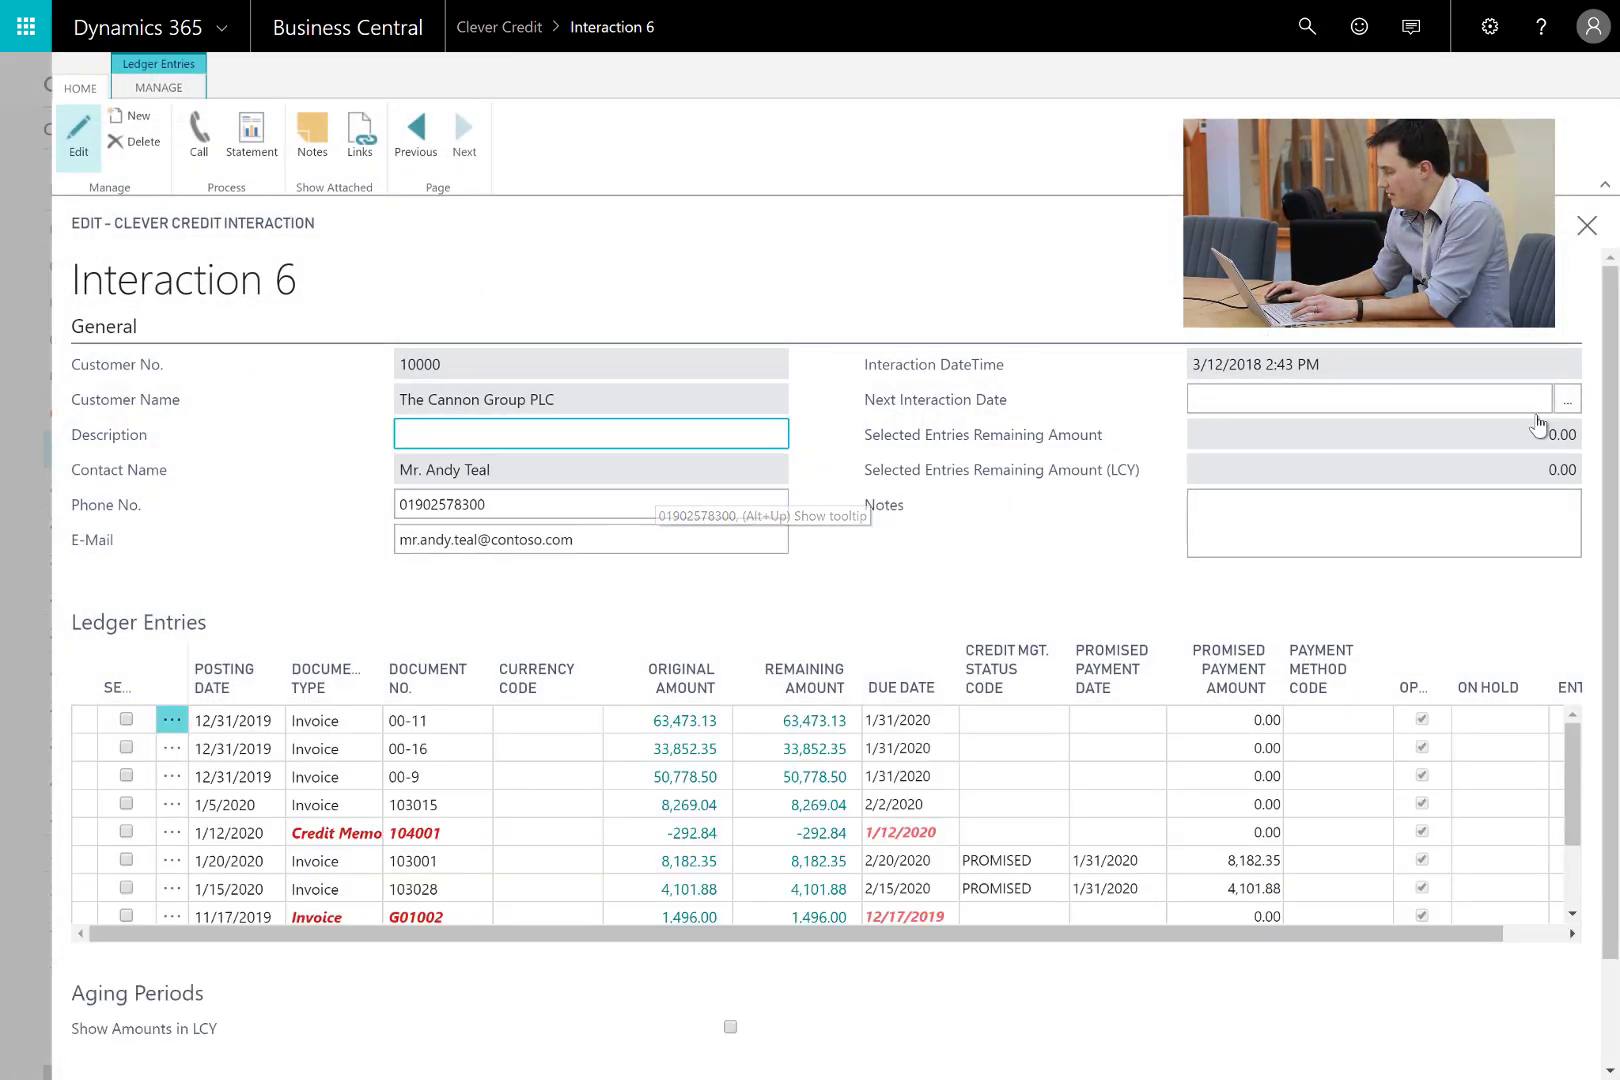
{"action": "scroll", "coordinate": [1617, 452], "scroll_direction": "down", "scroll_amount": 1}
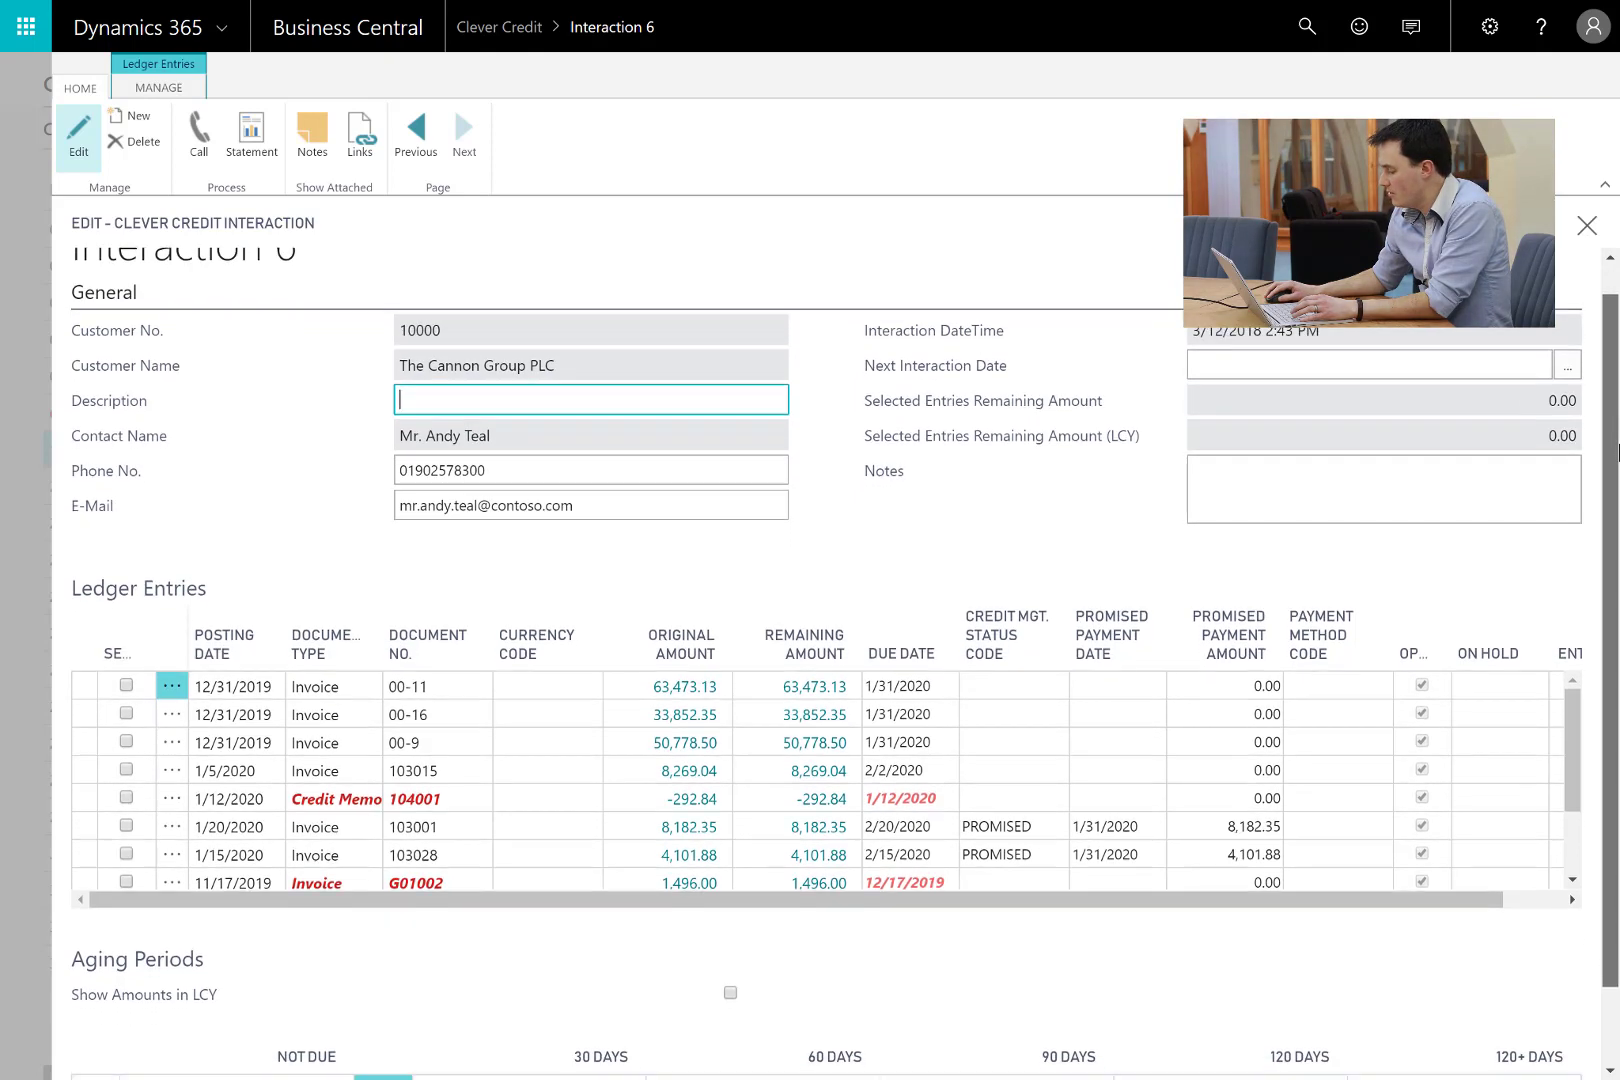
{"action": "left_click_drag", "start_coordinate": [1617, 452], "coordinate": [1614, 385]}
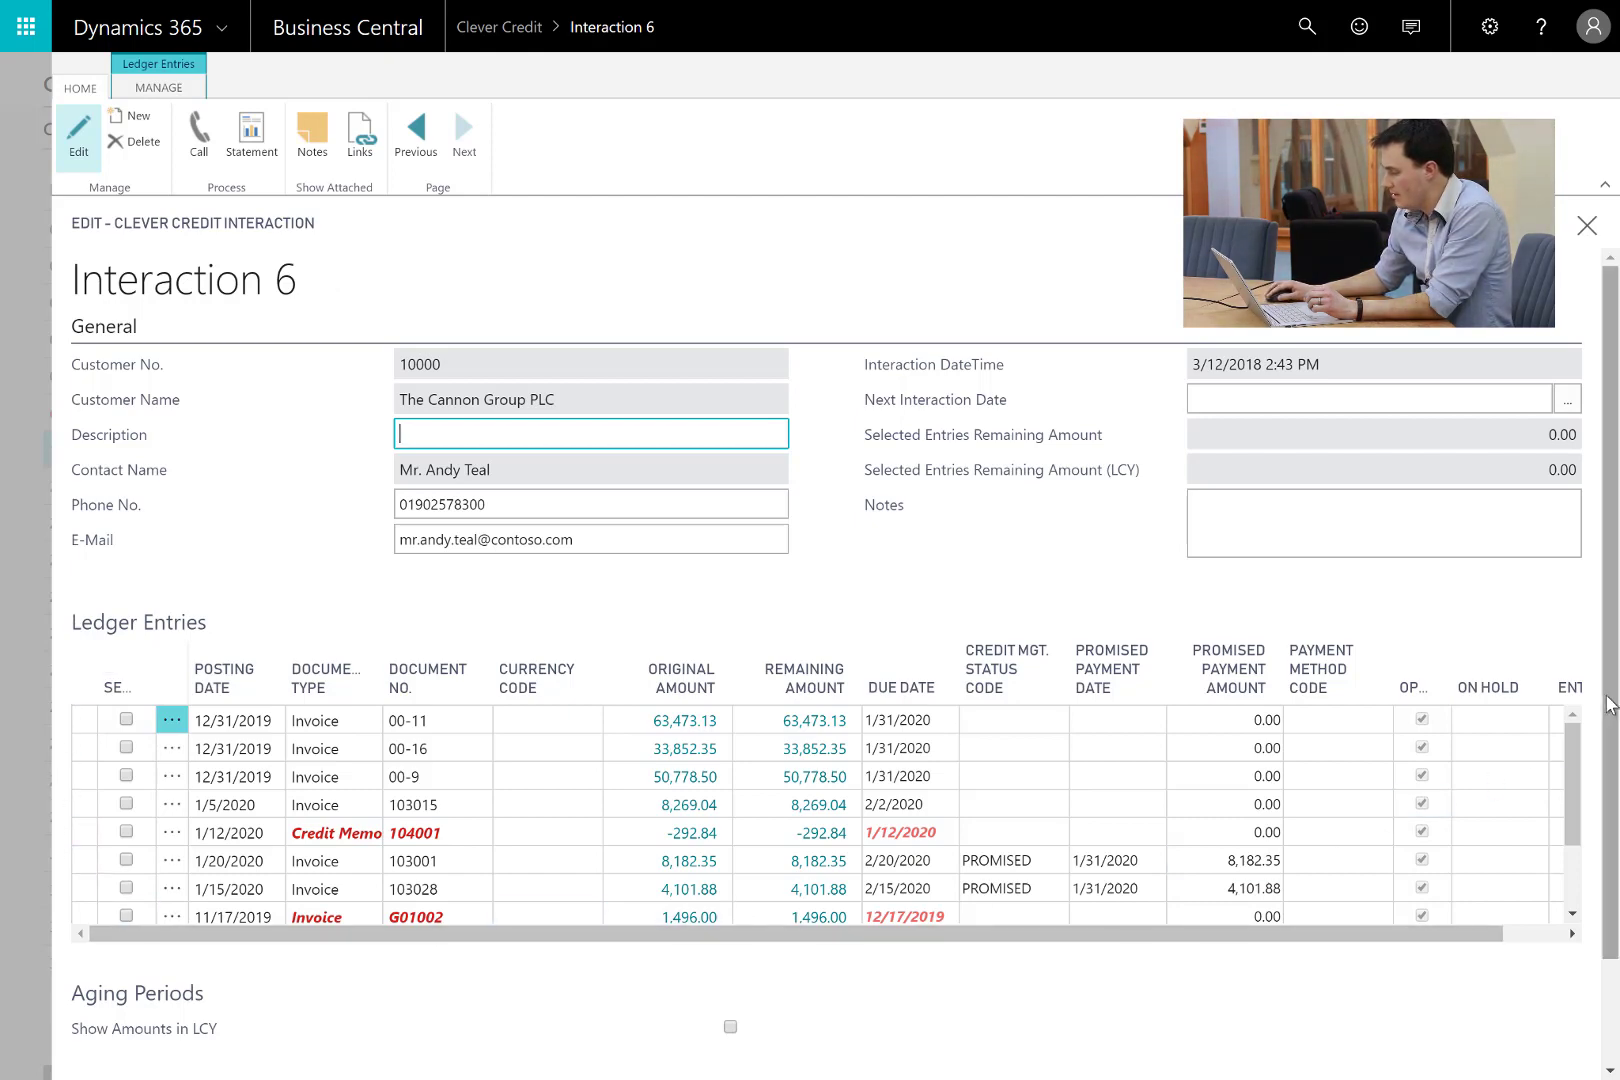
{"action": "scroll", "coordinate": [1610, 705], "scroll_direction": "down", "scroll_amount": 1}
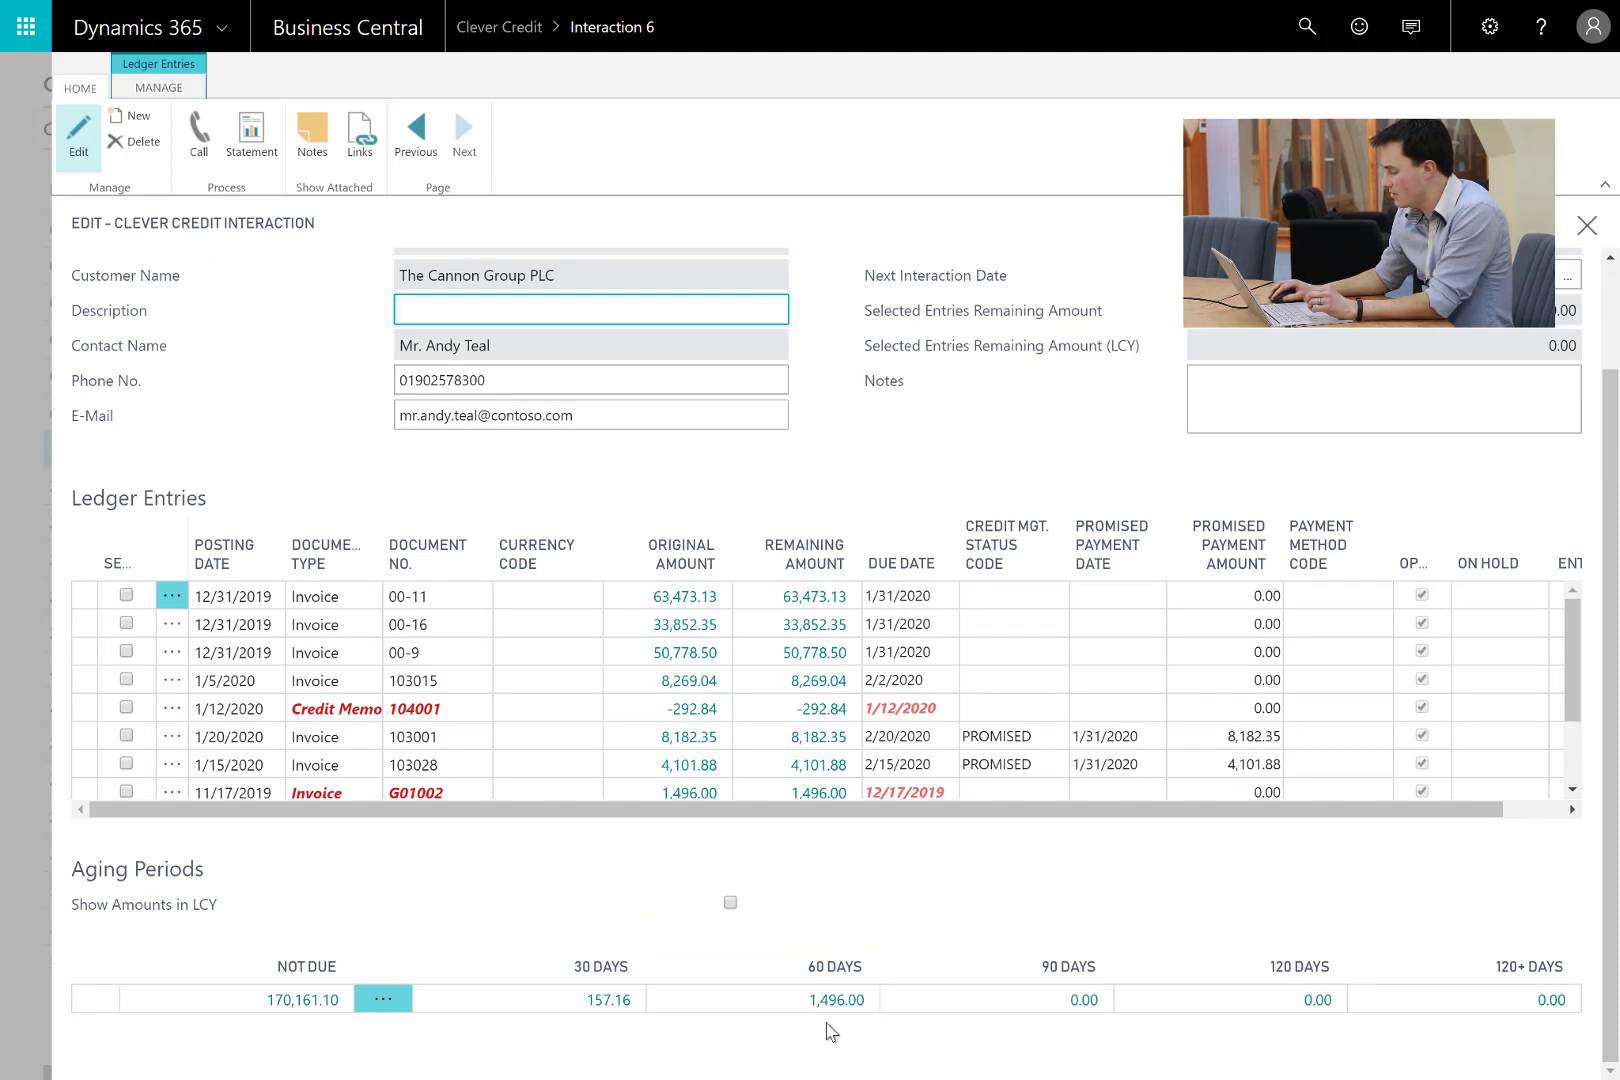
{"action": "scroll", "coordinate": [1612, 690], "scroll_direction": "up", "scroll_amount": 1}
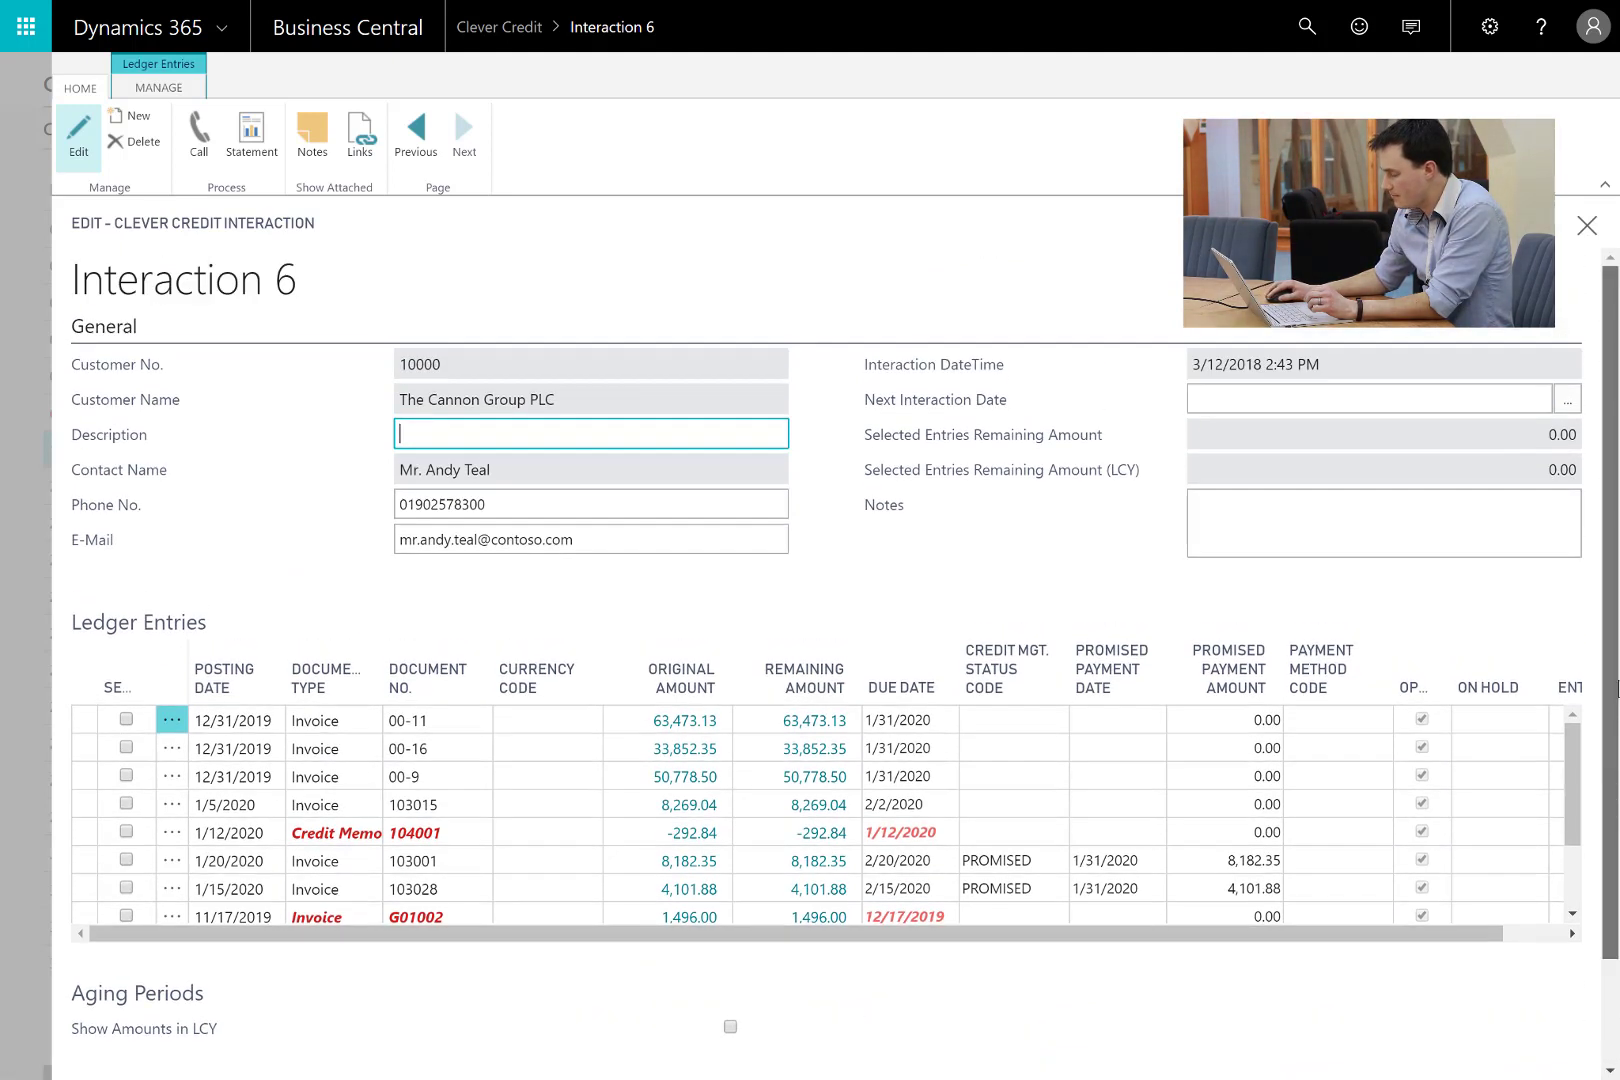
{"action": "left_click", "coordinate": [1285, 508]}
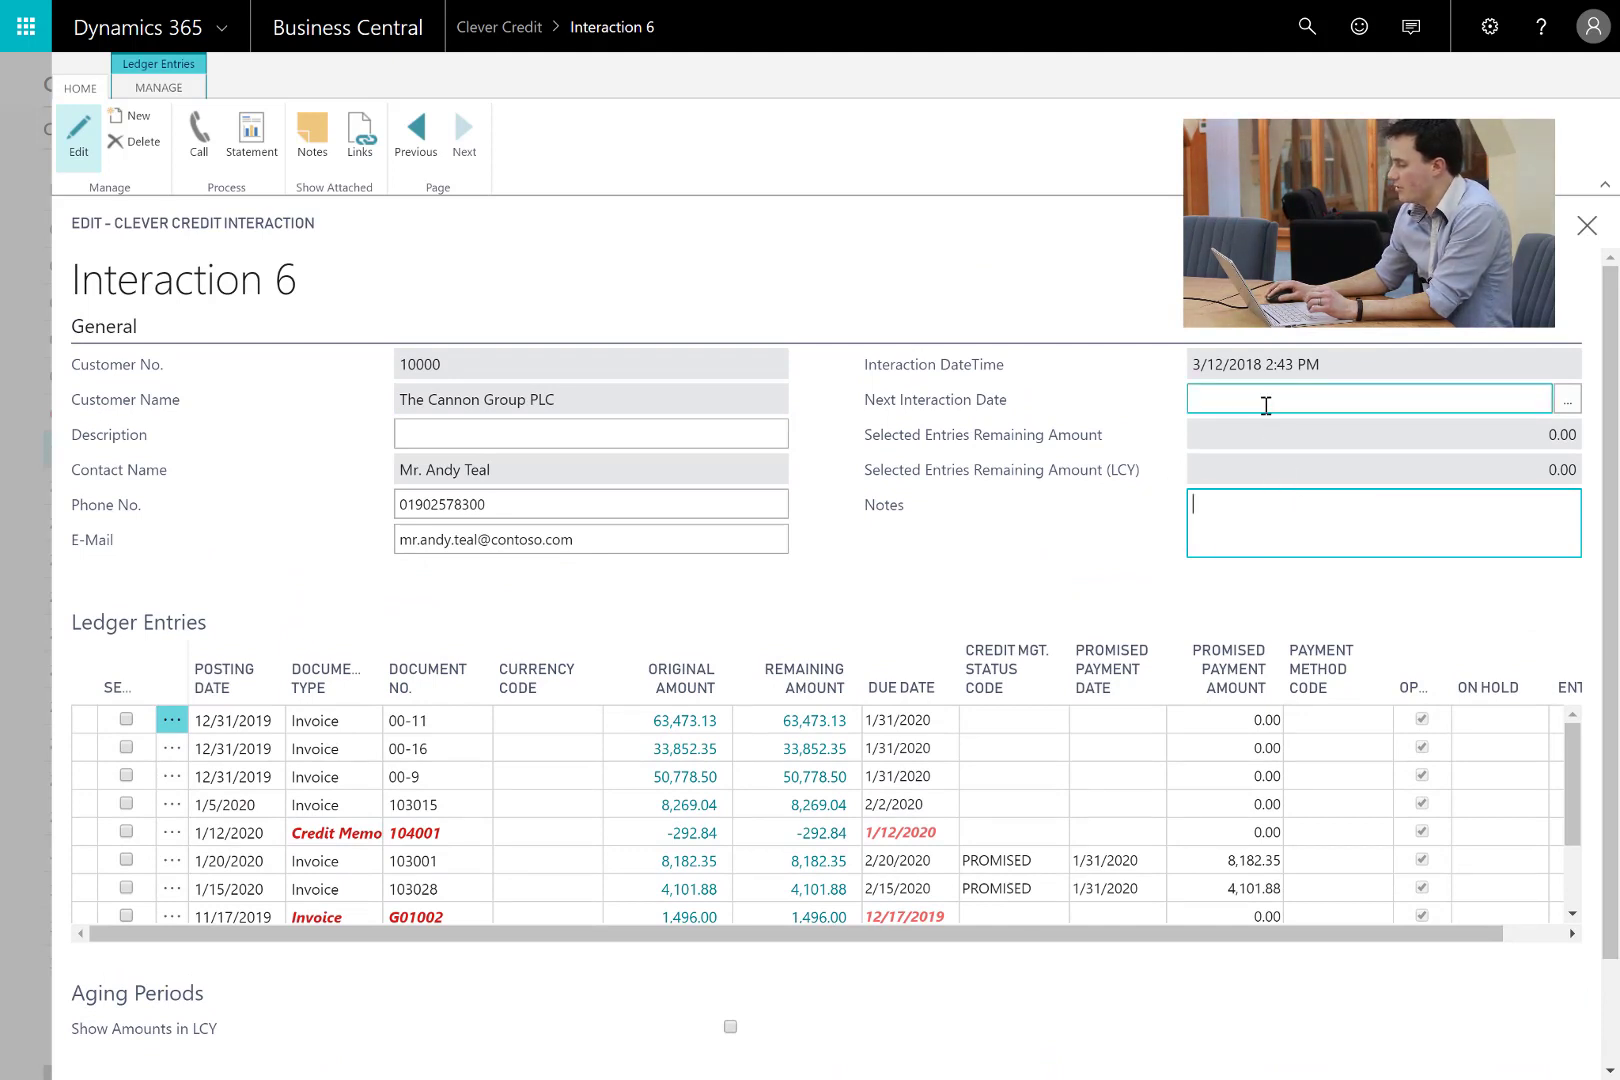
{"action": "left_click", "coordinate": [1265, 405]}
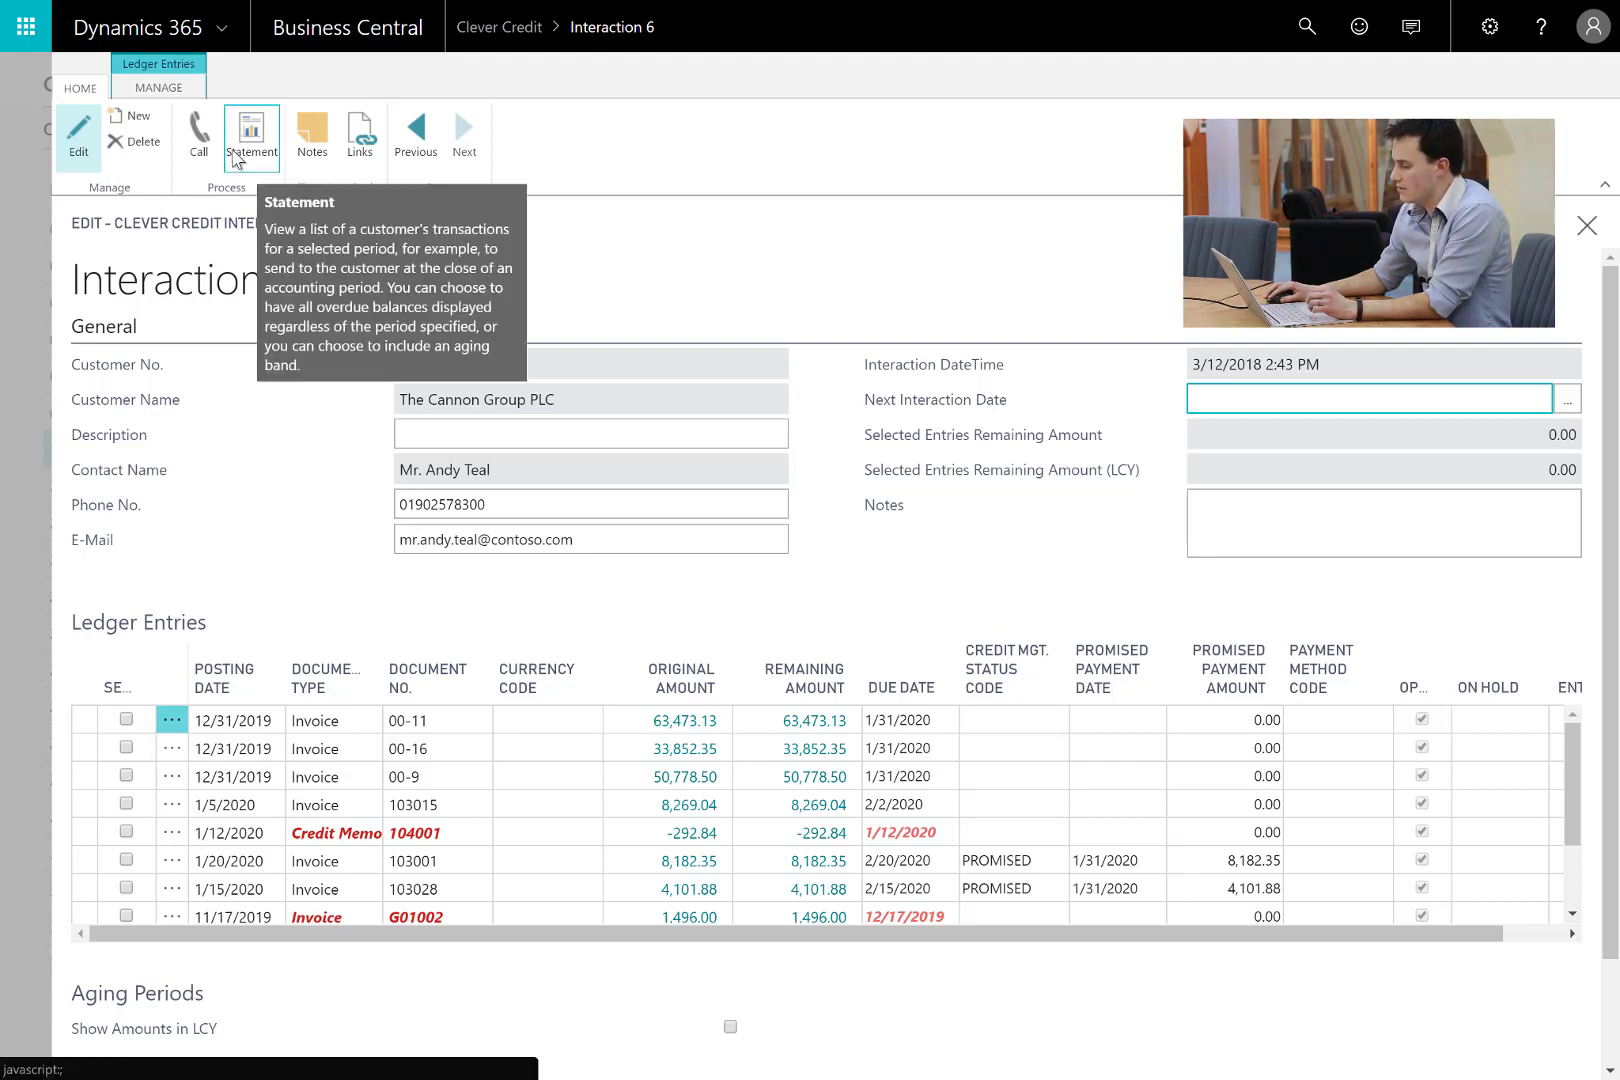
- Update invoices 00-9 and 103015 with promised payment date 1/31/2020 and credit management status PROMISED, and close the interaction
{"action": "left_click", "coordinate": [168, 90]}
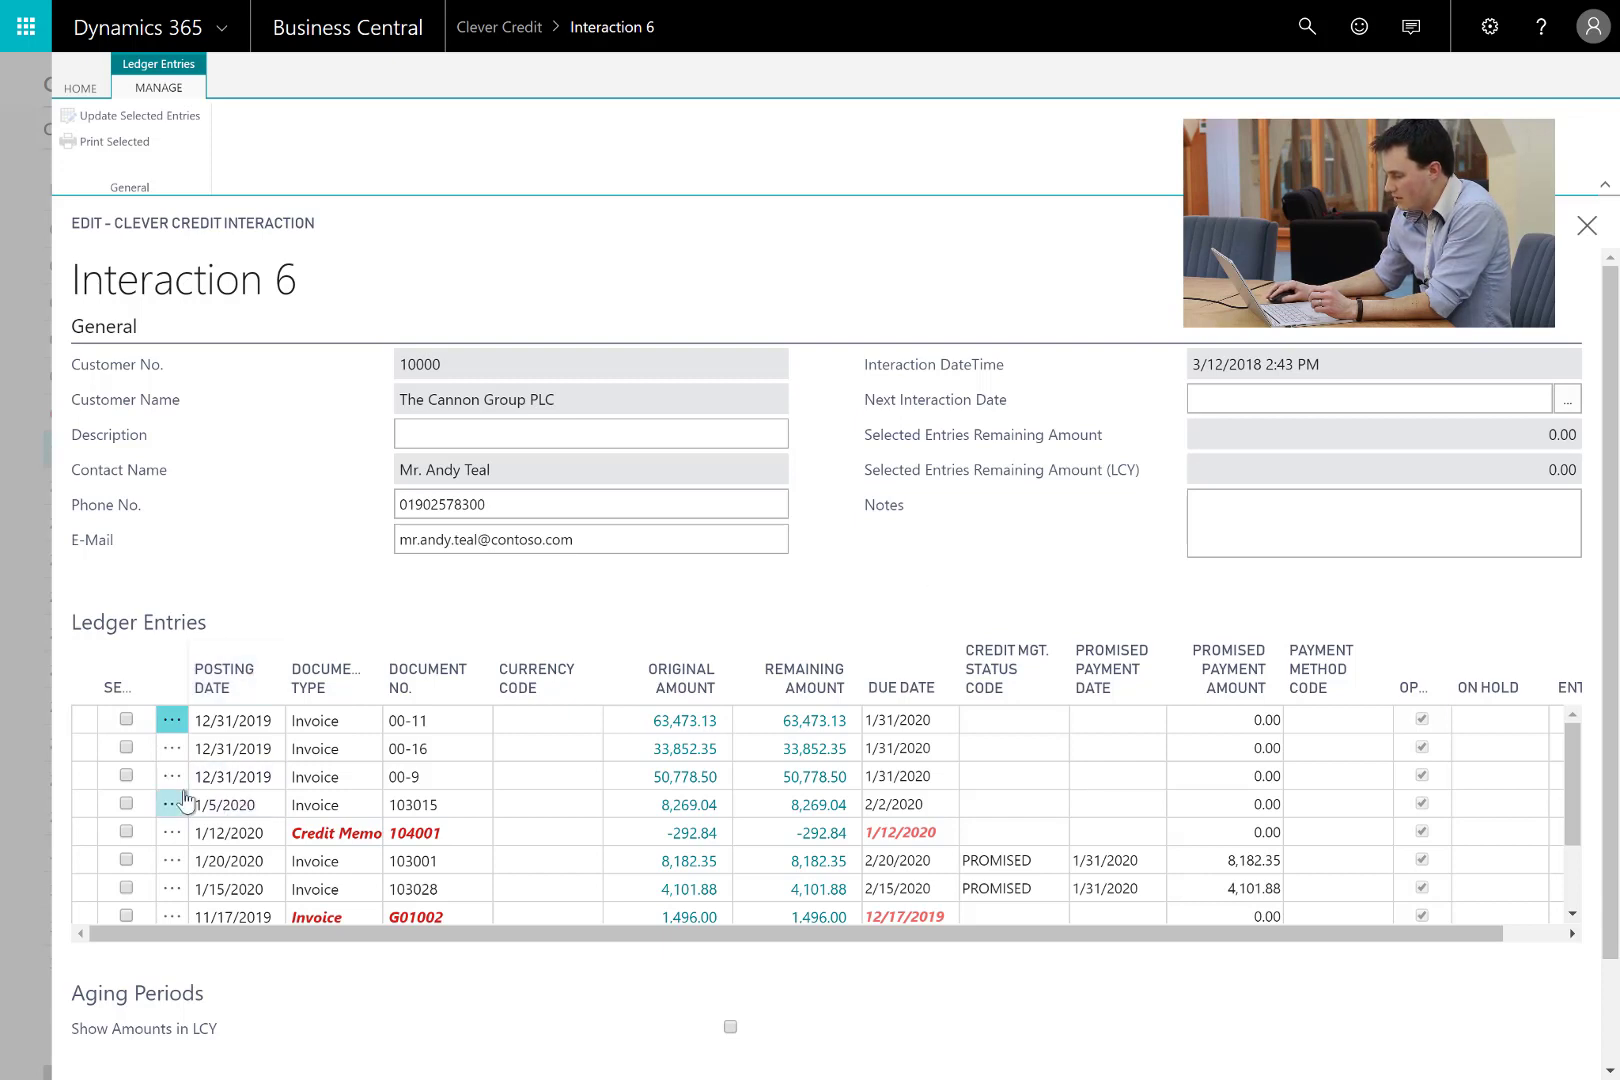
{"action": "left_click", "coordinate": [126, 776]}
{"action": "left_click", "coordinate": [126, 803]}
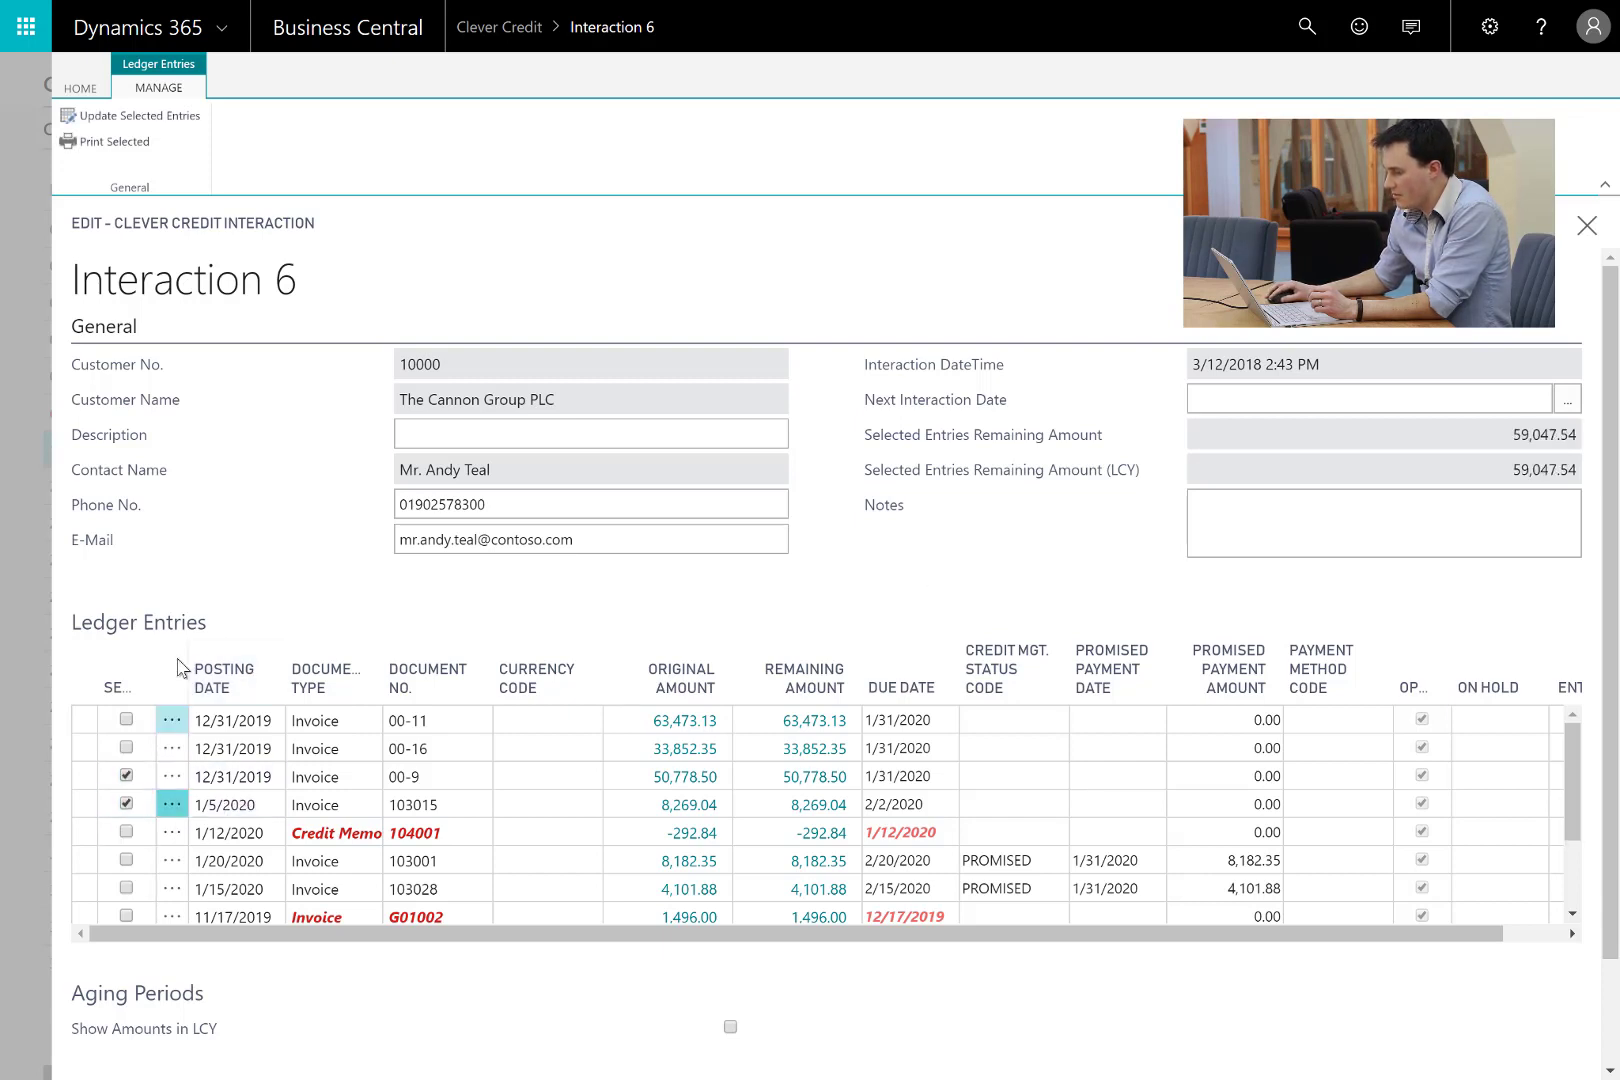
{"action": "left_click", "coordinate": [141, 126]}
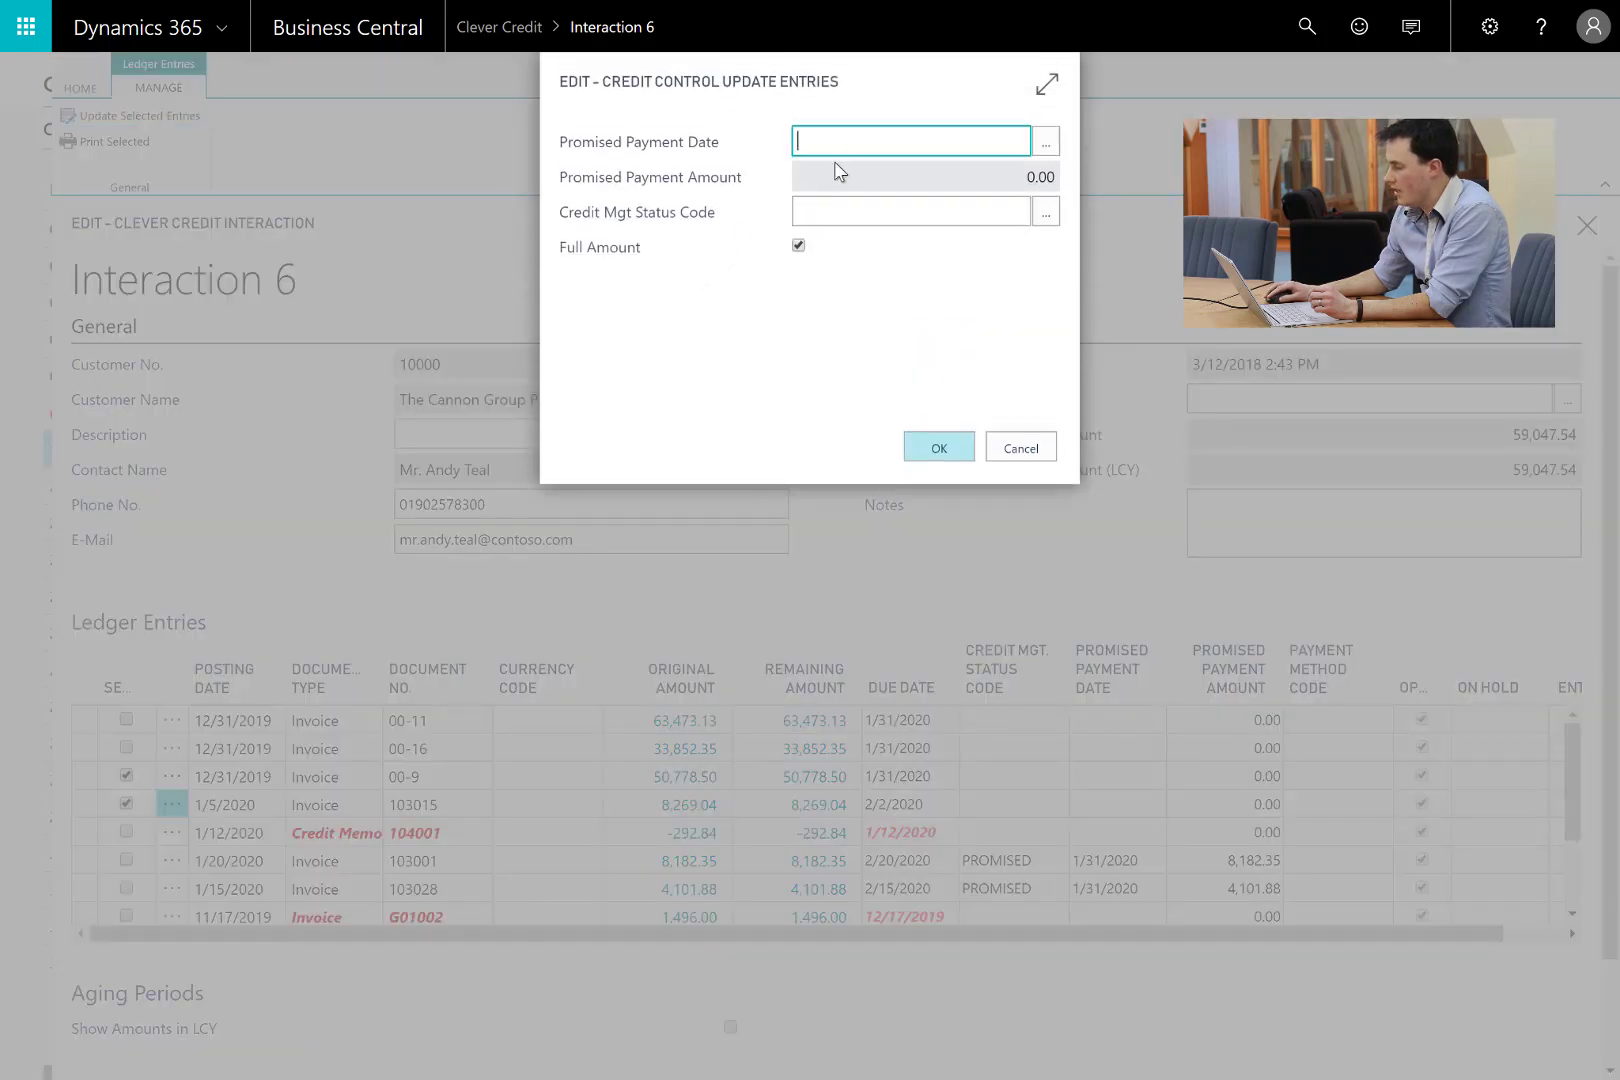
{"action": "type", "text": "1/31"}
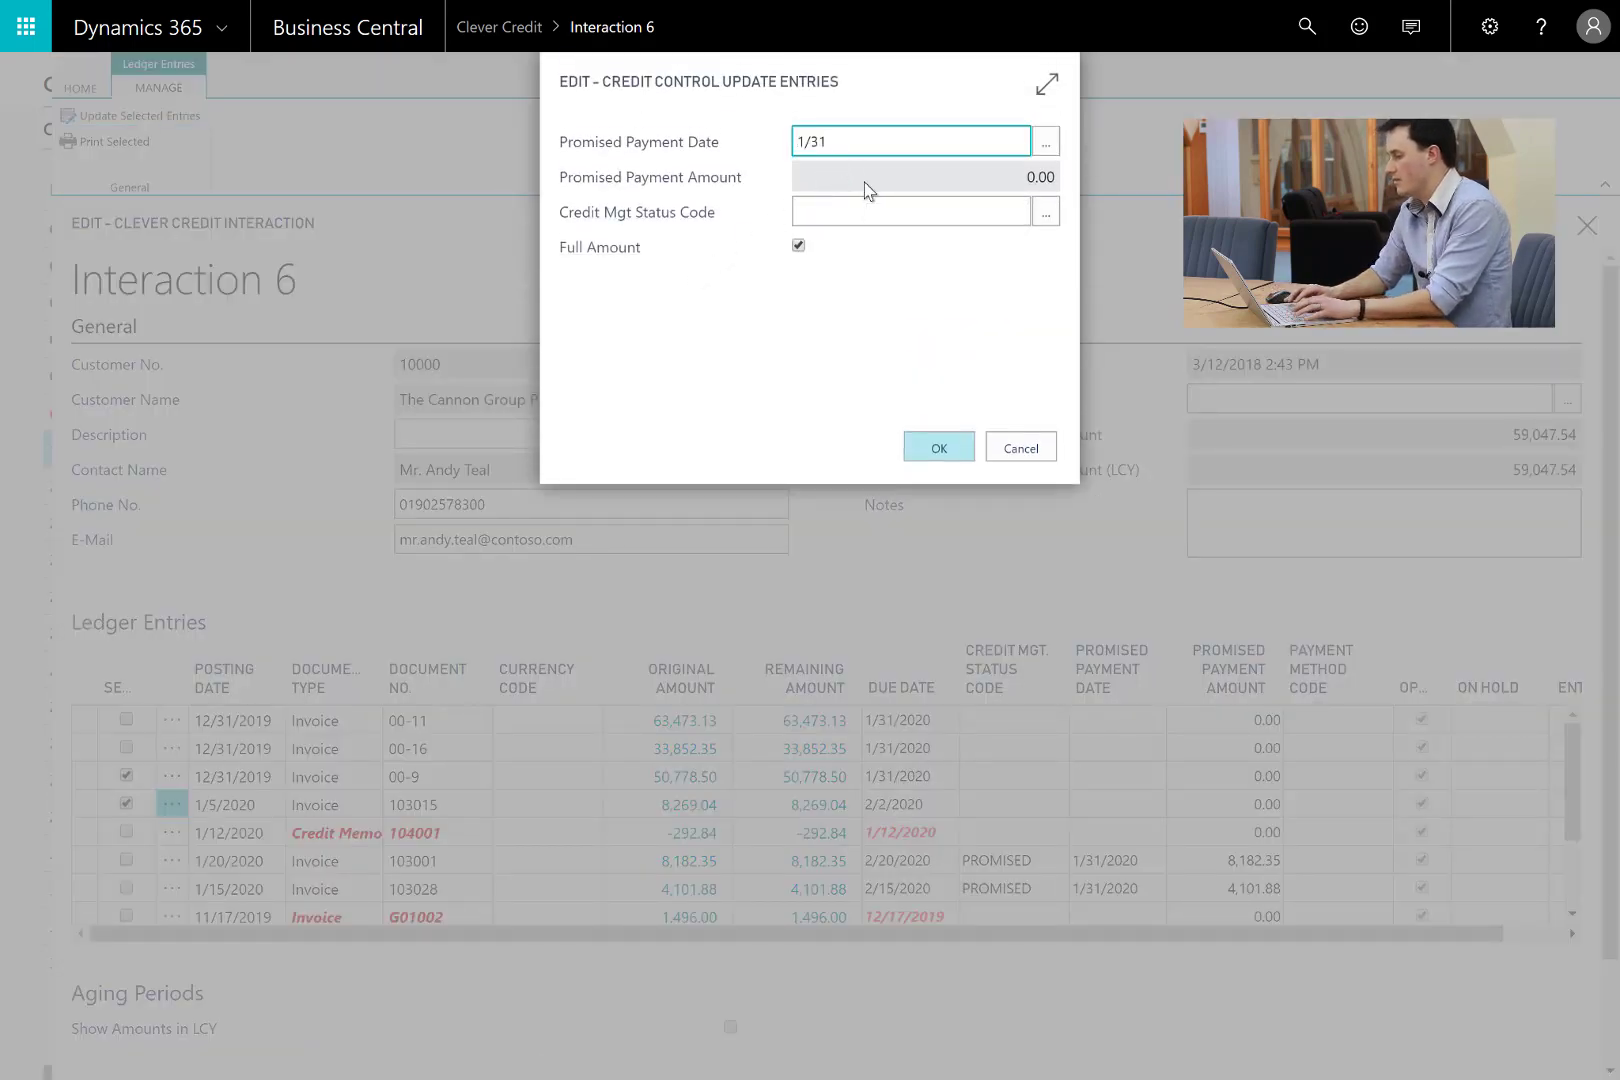
{"action": "left_click", "coordinate": [868, 188]}
{"action": "left_click", "coordinate": [872, 204]}
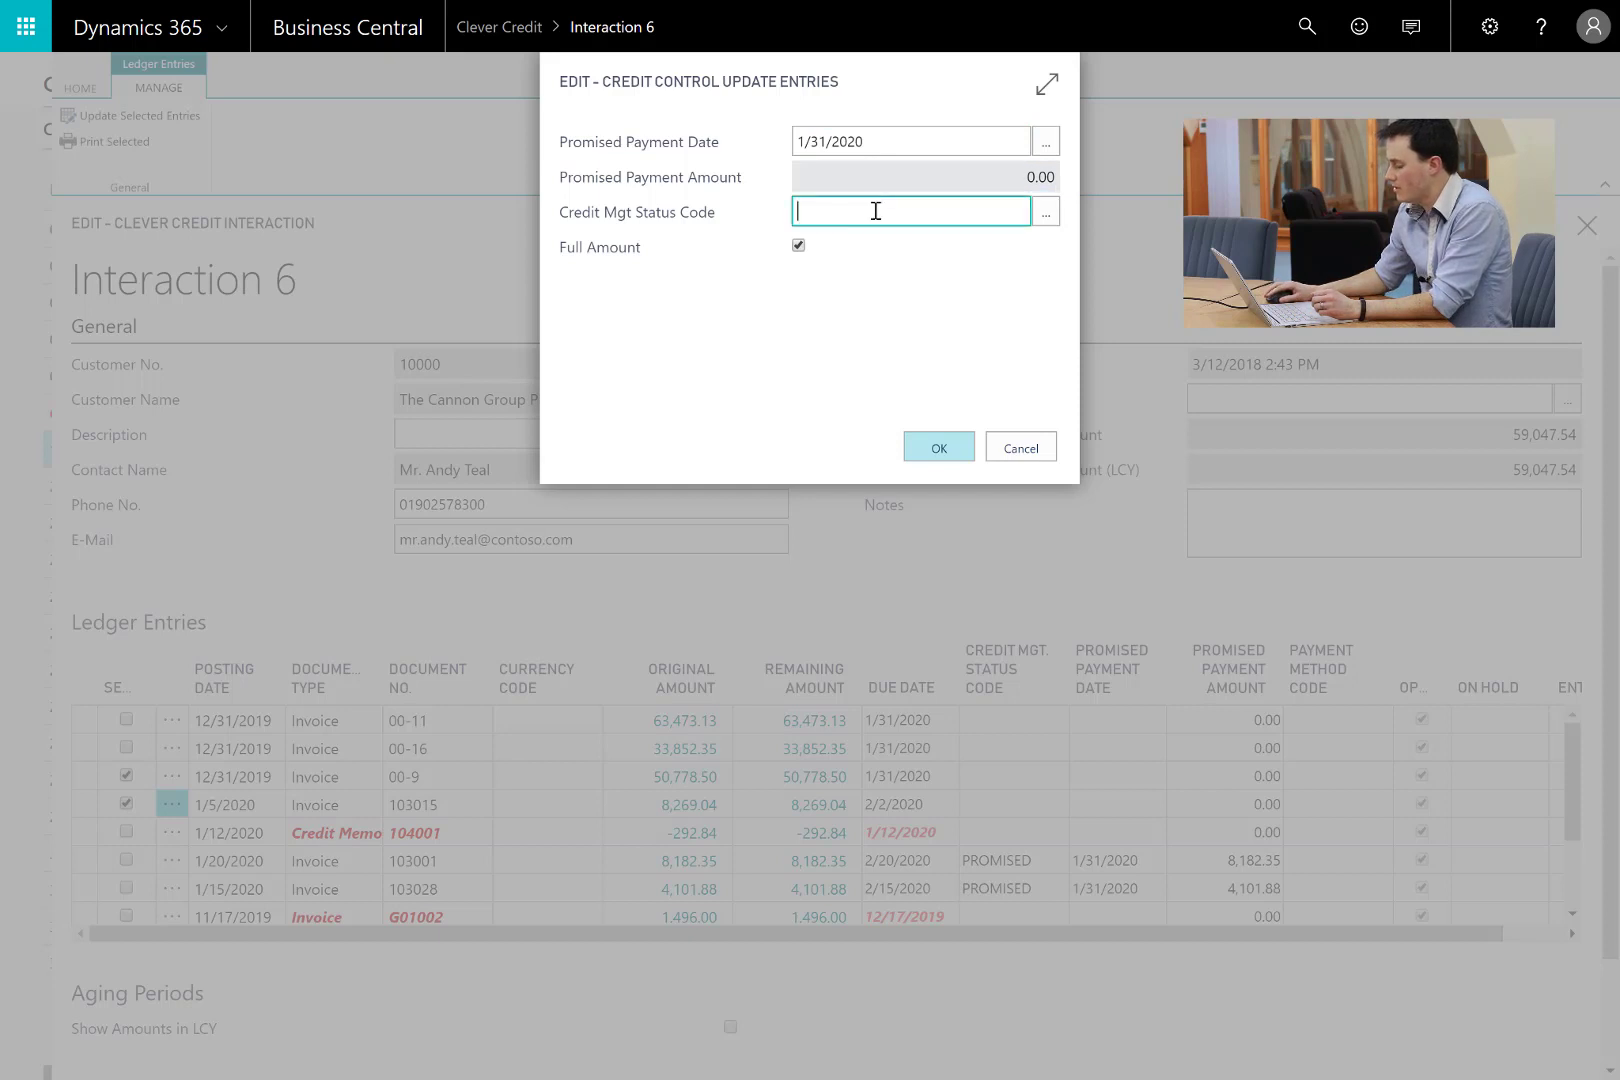
{"action": "type", "text": "promised"}
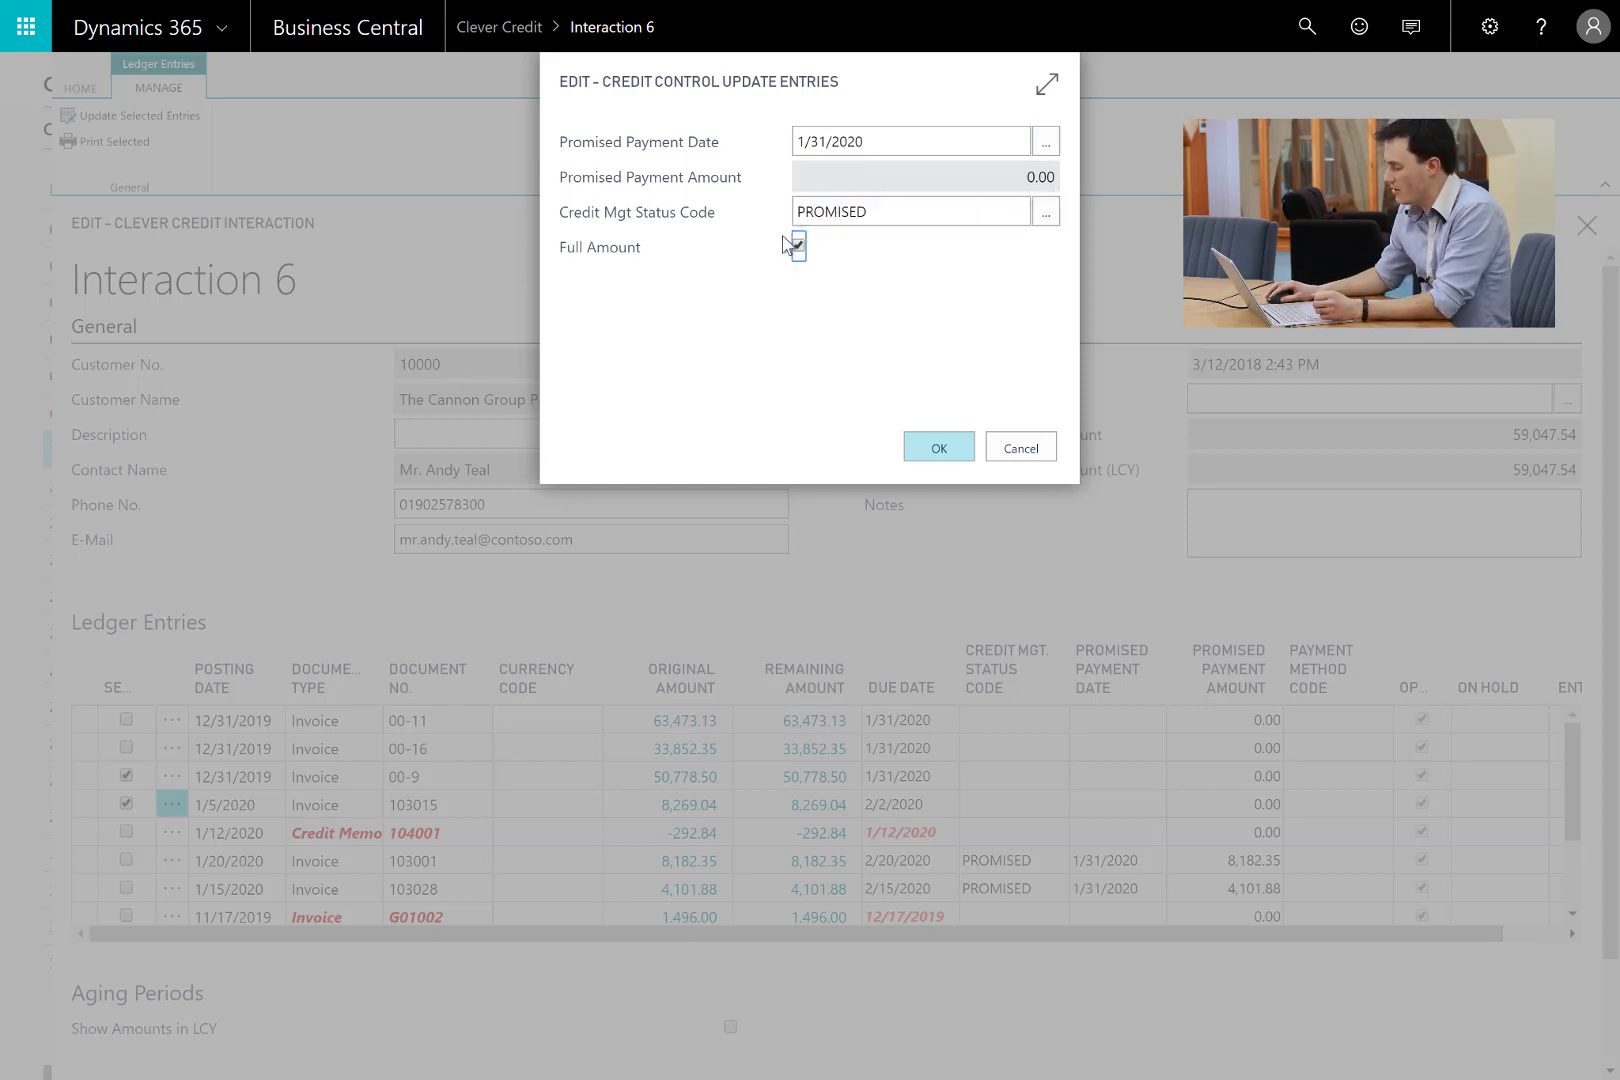
{"action": "left_click", "coordinate": [930, 450]}
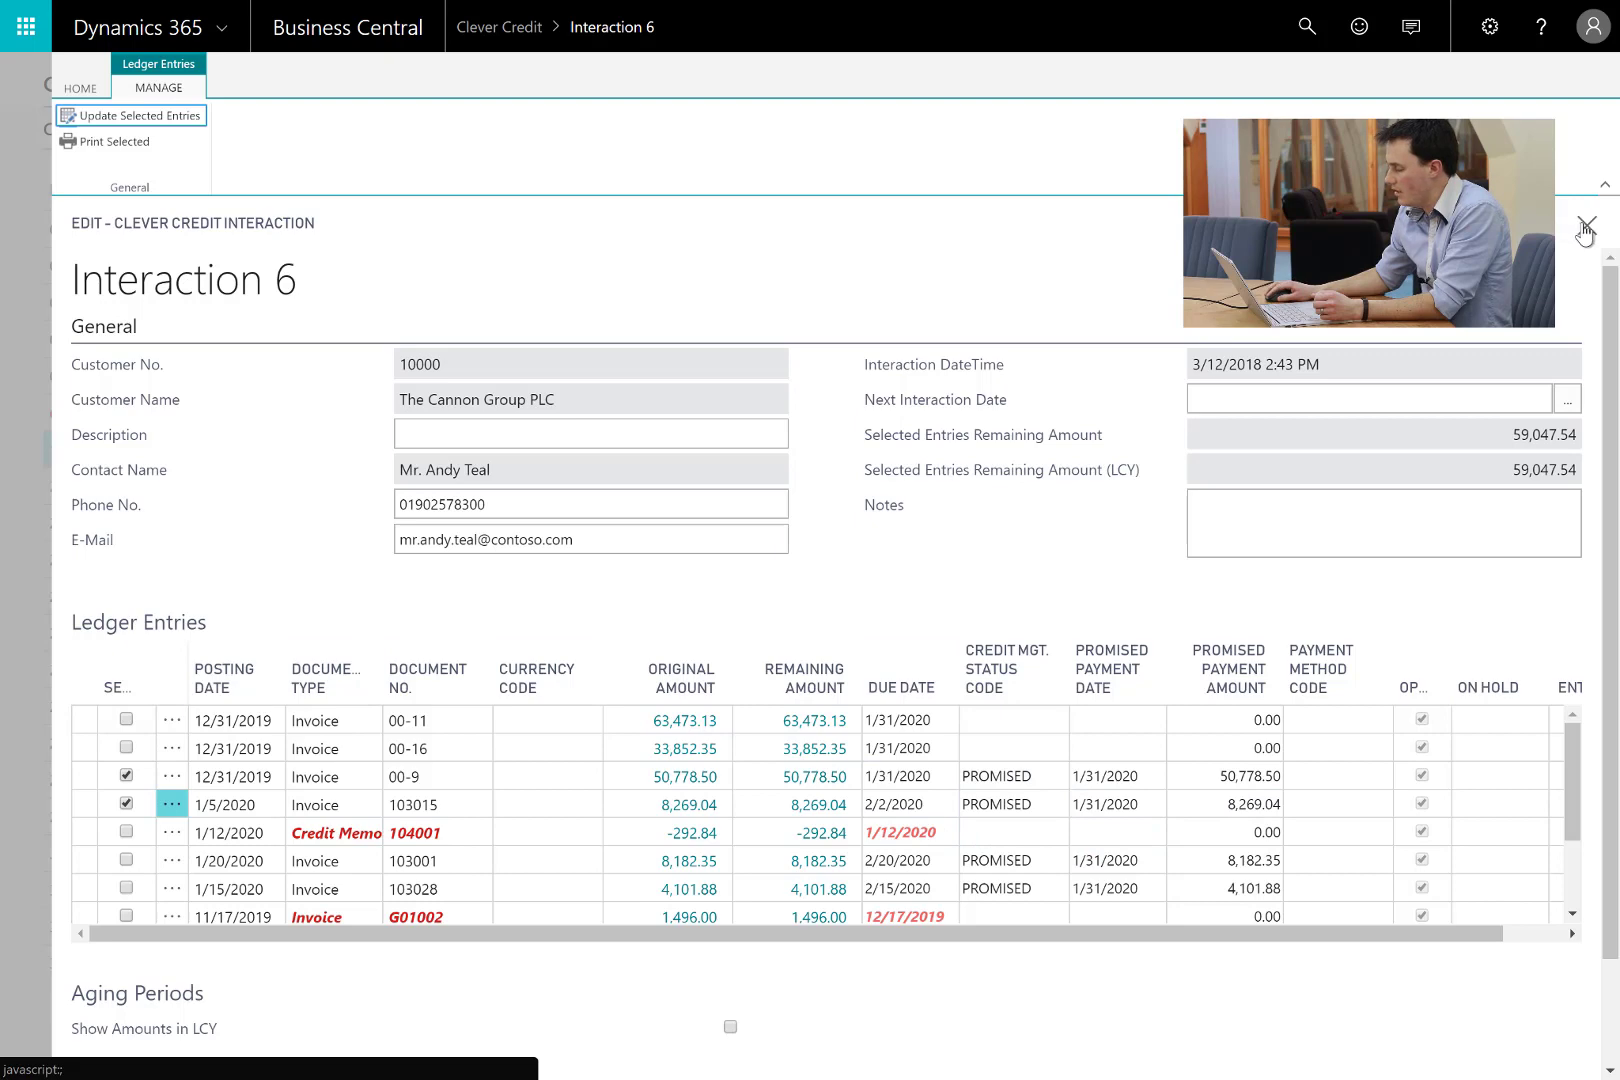
{"action": "left_click", "coordinate": [1586, 226]}
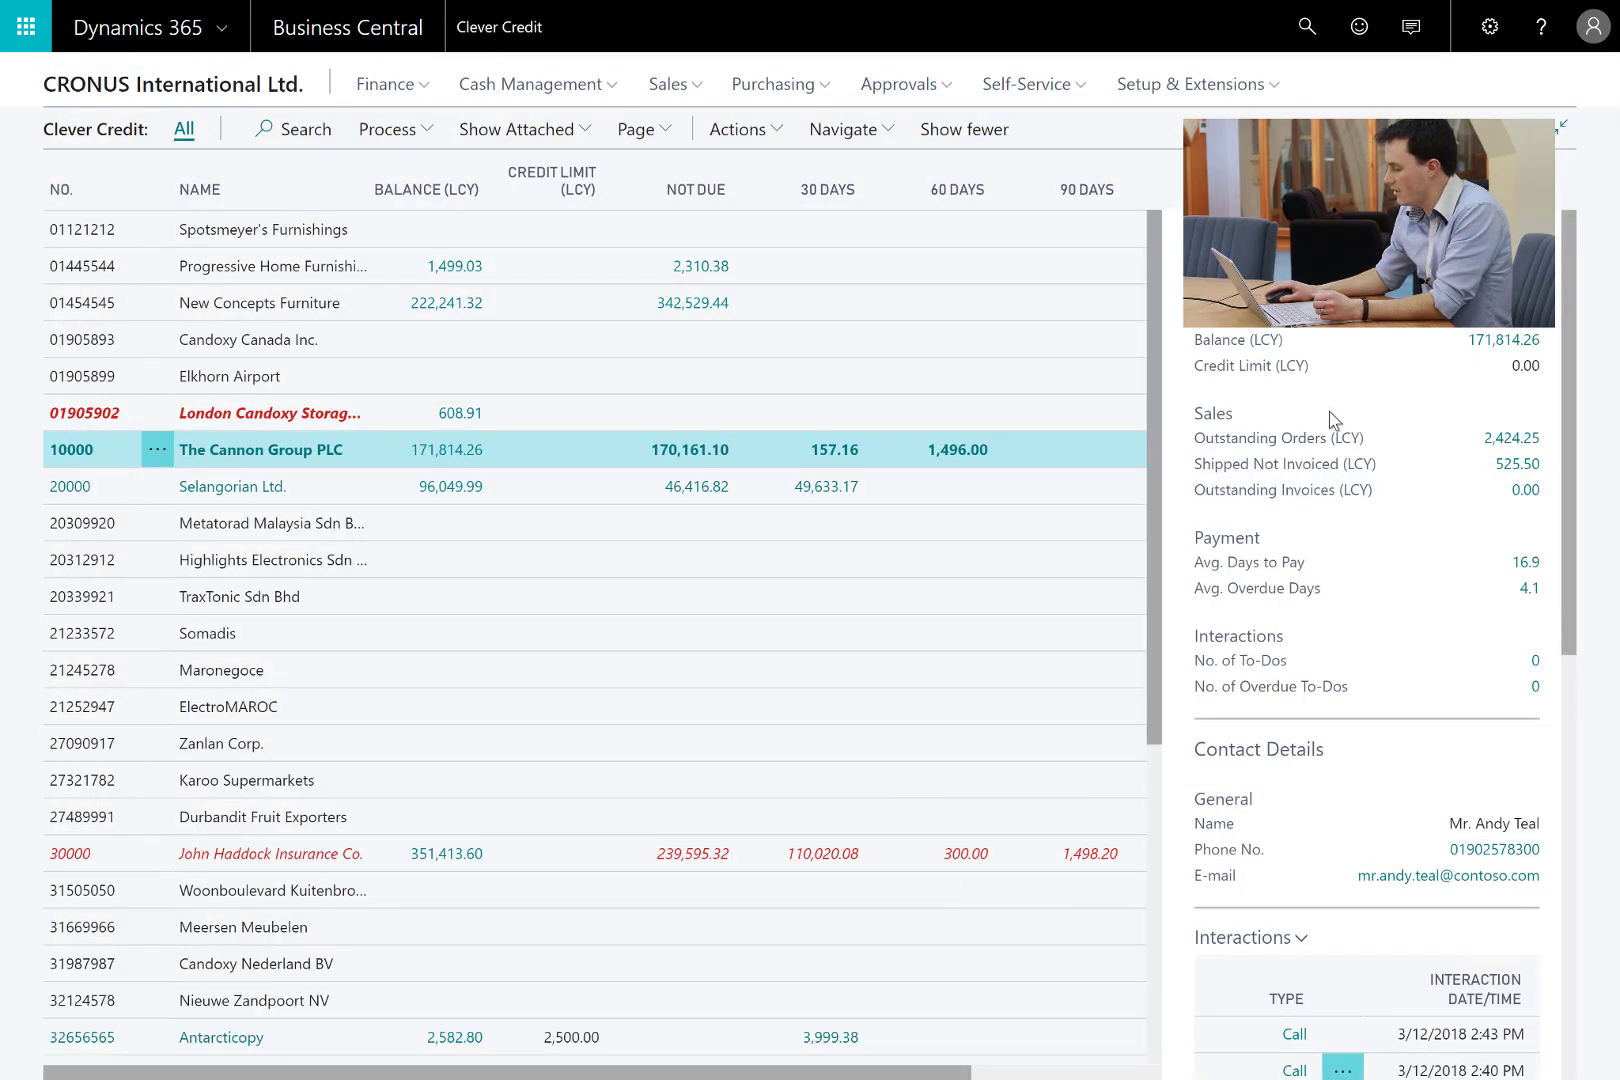
- View The Cannon Group PLC's call interaction from 3/12/2018 2:01 PM and the statistic entries behind its average days to pay
{"action": "left_click_drag", "start_coordinate": [1568, 380], "coordinate": [1570, 593]}
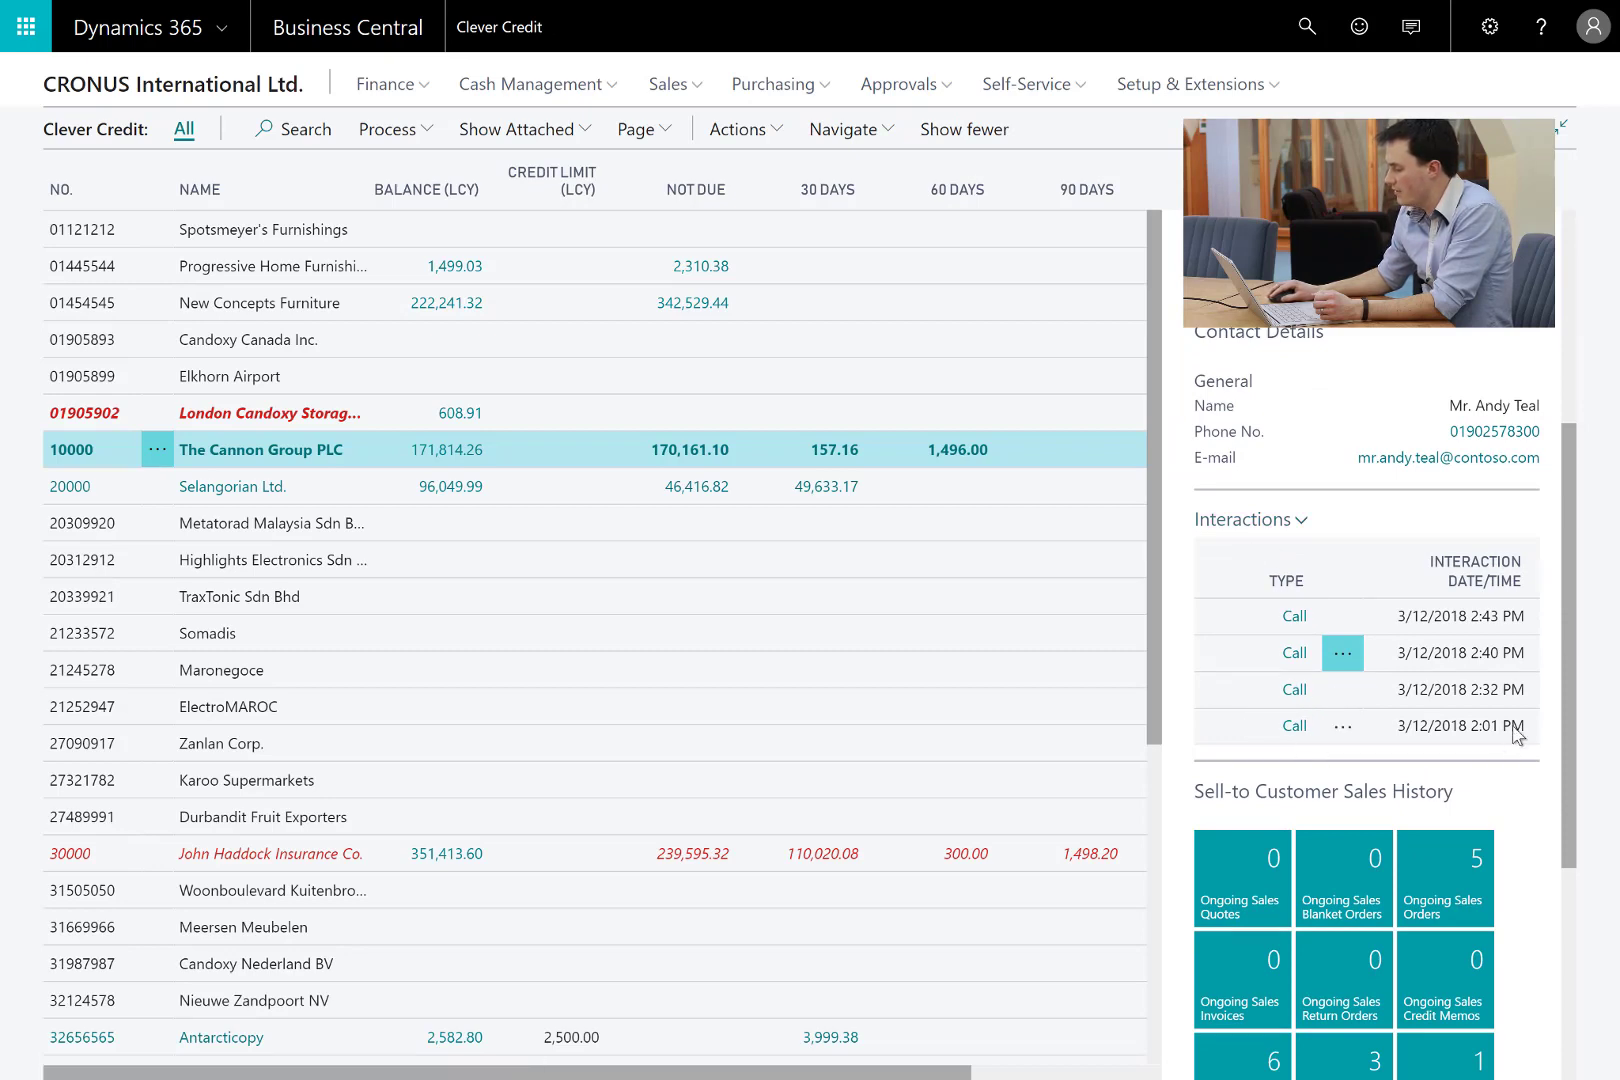
{"action": "left_click", "coordinate": [1295, 727]}
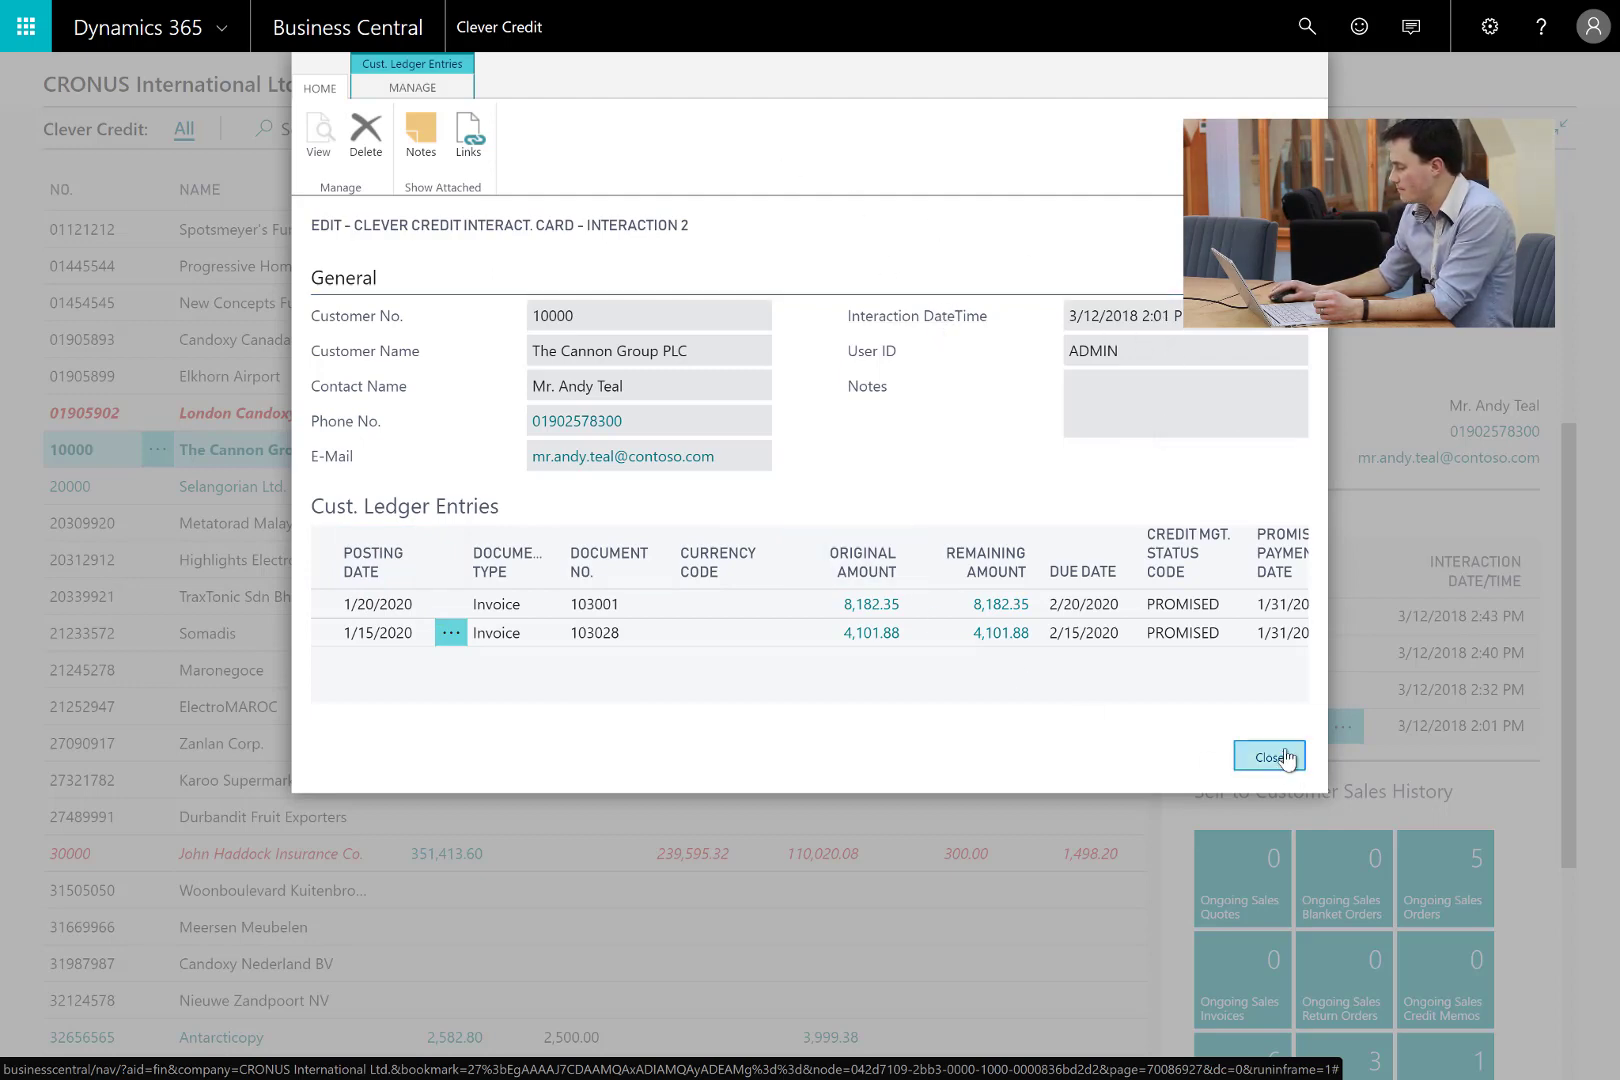
{"action": "left_click", "coordinate": [1269, 757]}
{"action": "left_click_drag", "start_coordinate": [1567, 739], "coordinate": [1545, 510]}
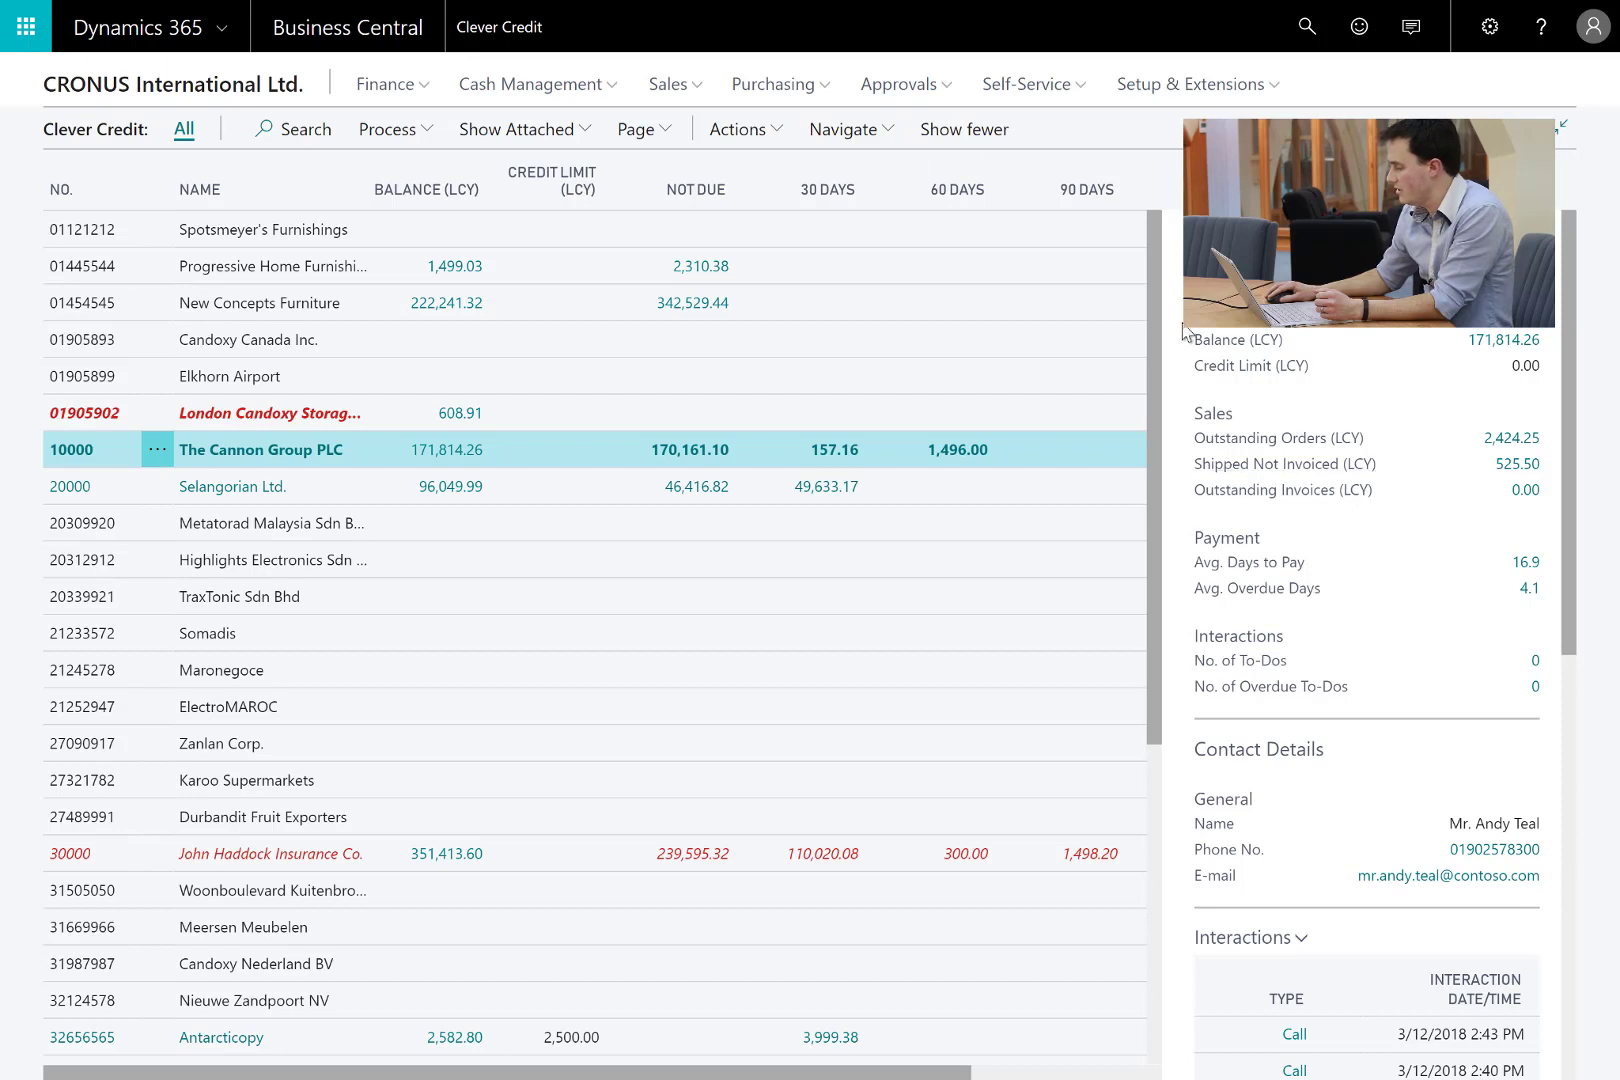
{"action": "left_click", "coordinate": [1528, 566]}
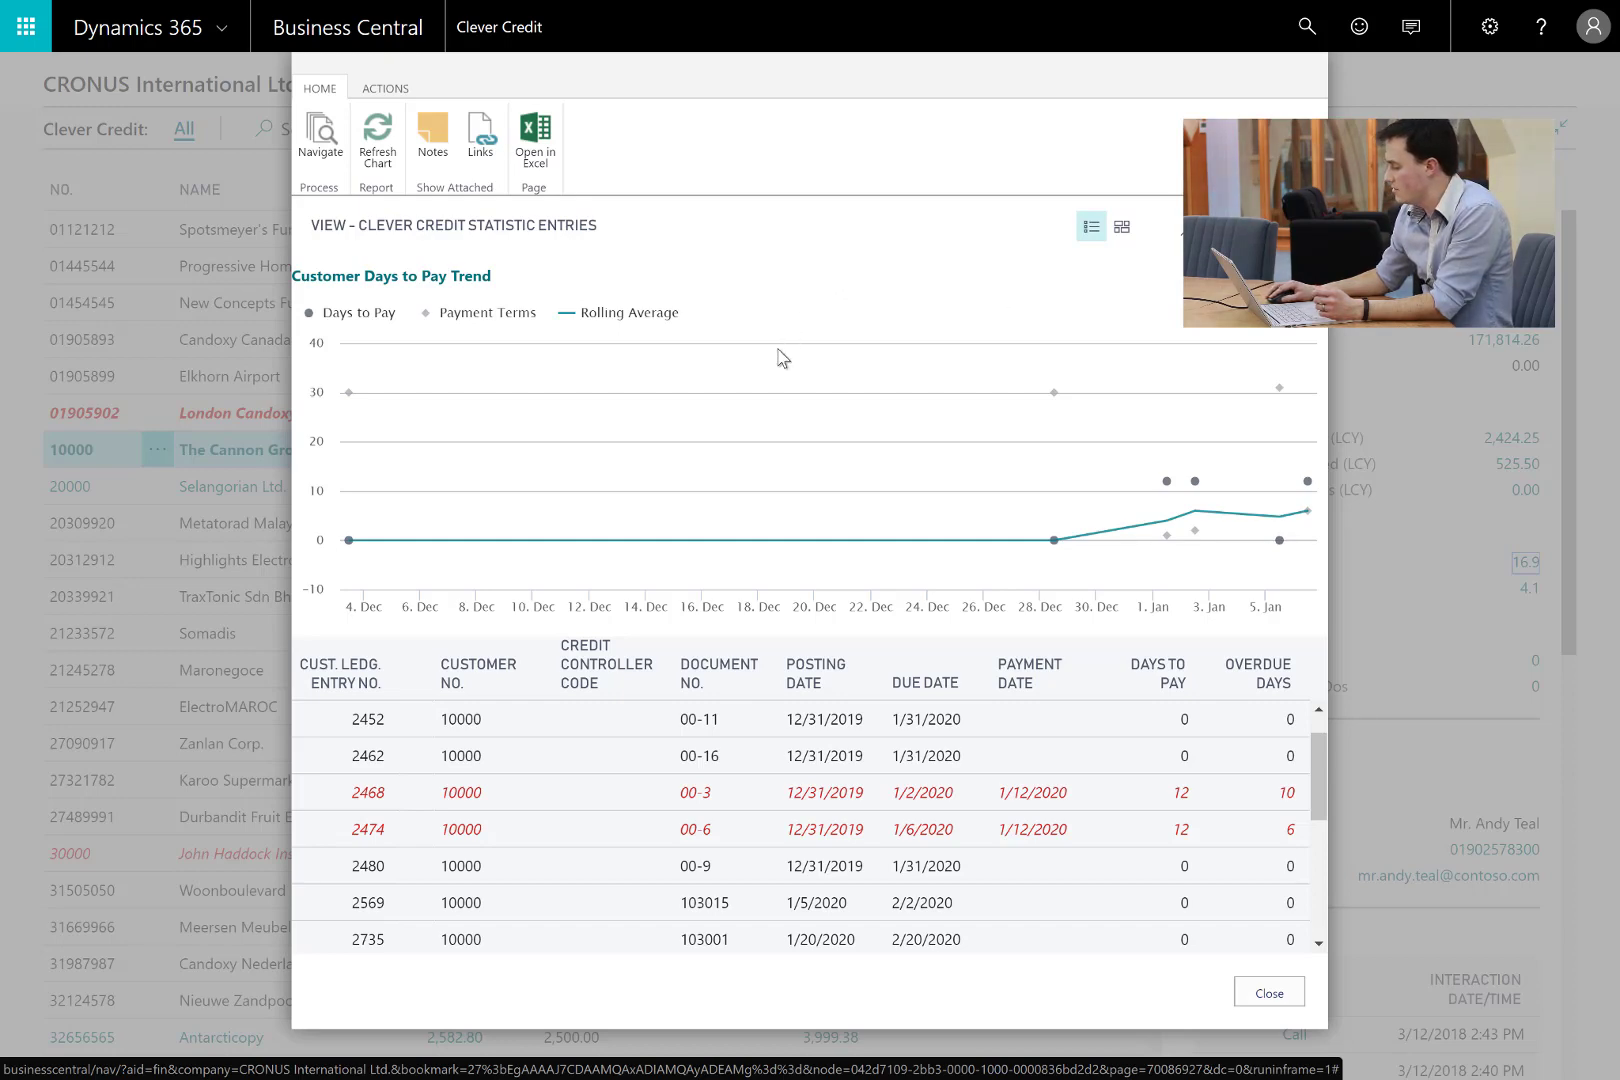
{"action": "left_click", "coordinate": [1269, 993]}
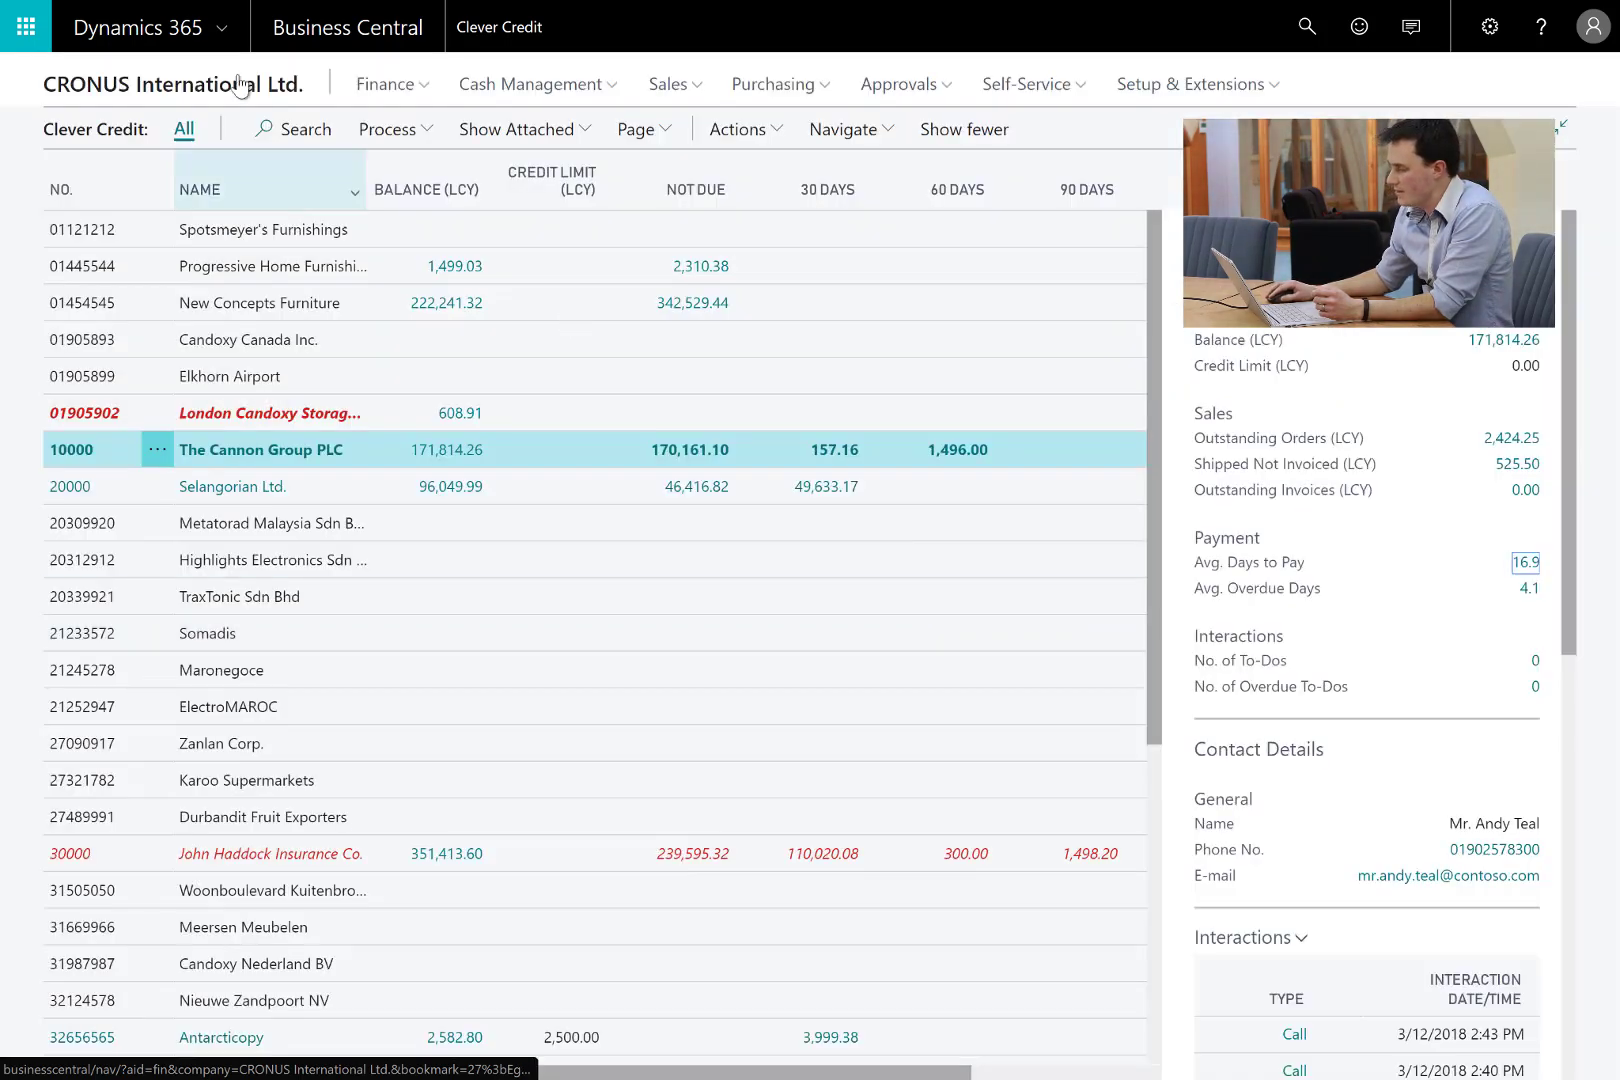
- Return to the home page and open the list of open to-dos from the Credit Control Activities
{"action": "left_click", "coordinate": [190, 80]}
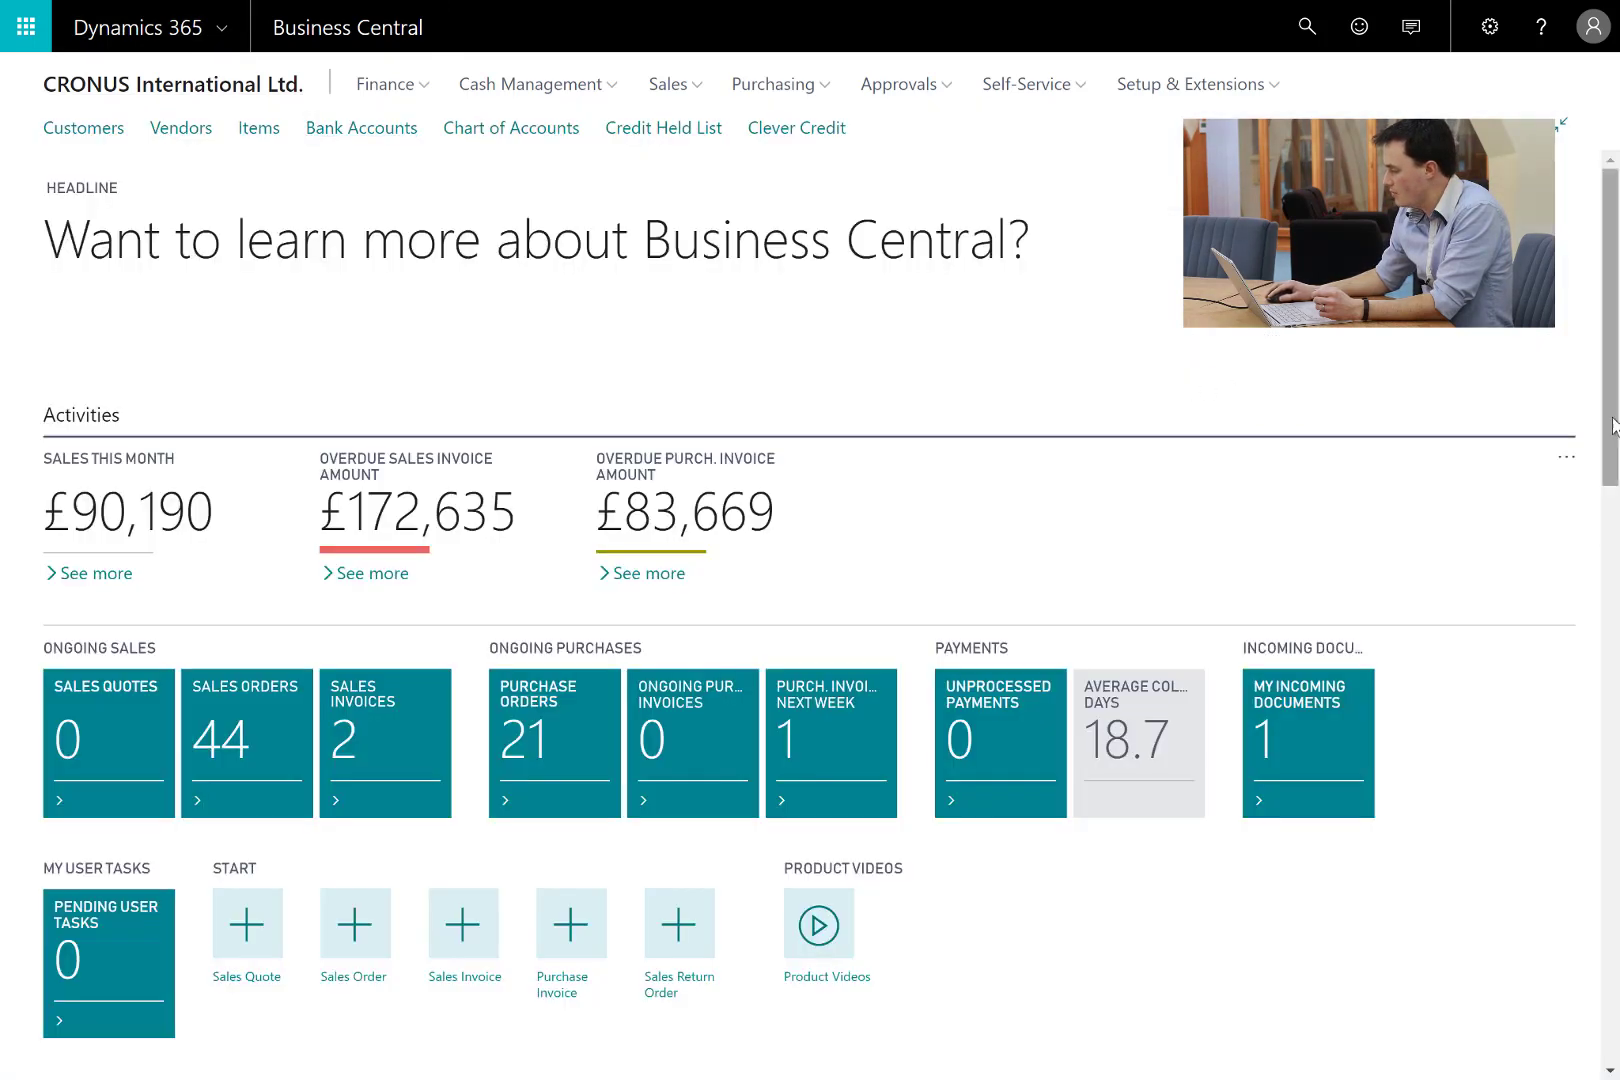
{"action": "left_click_drag", "start_coordinate": [1612, 425], "coordinate": [1618, 729]}
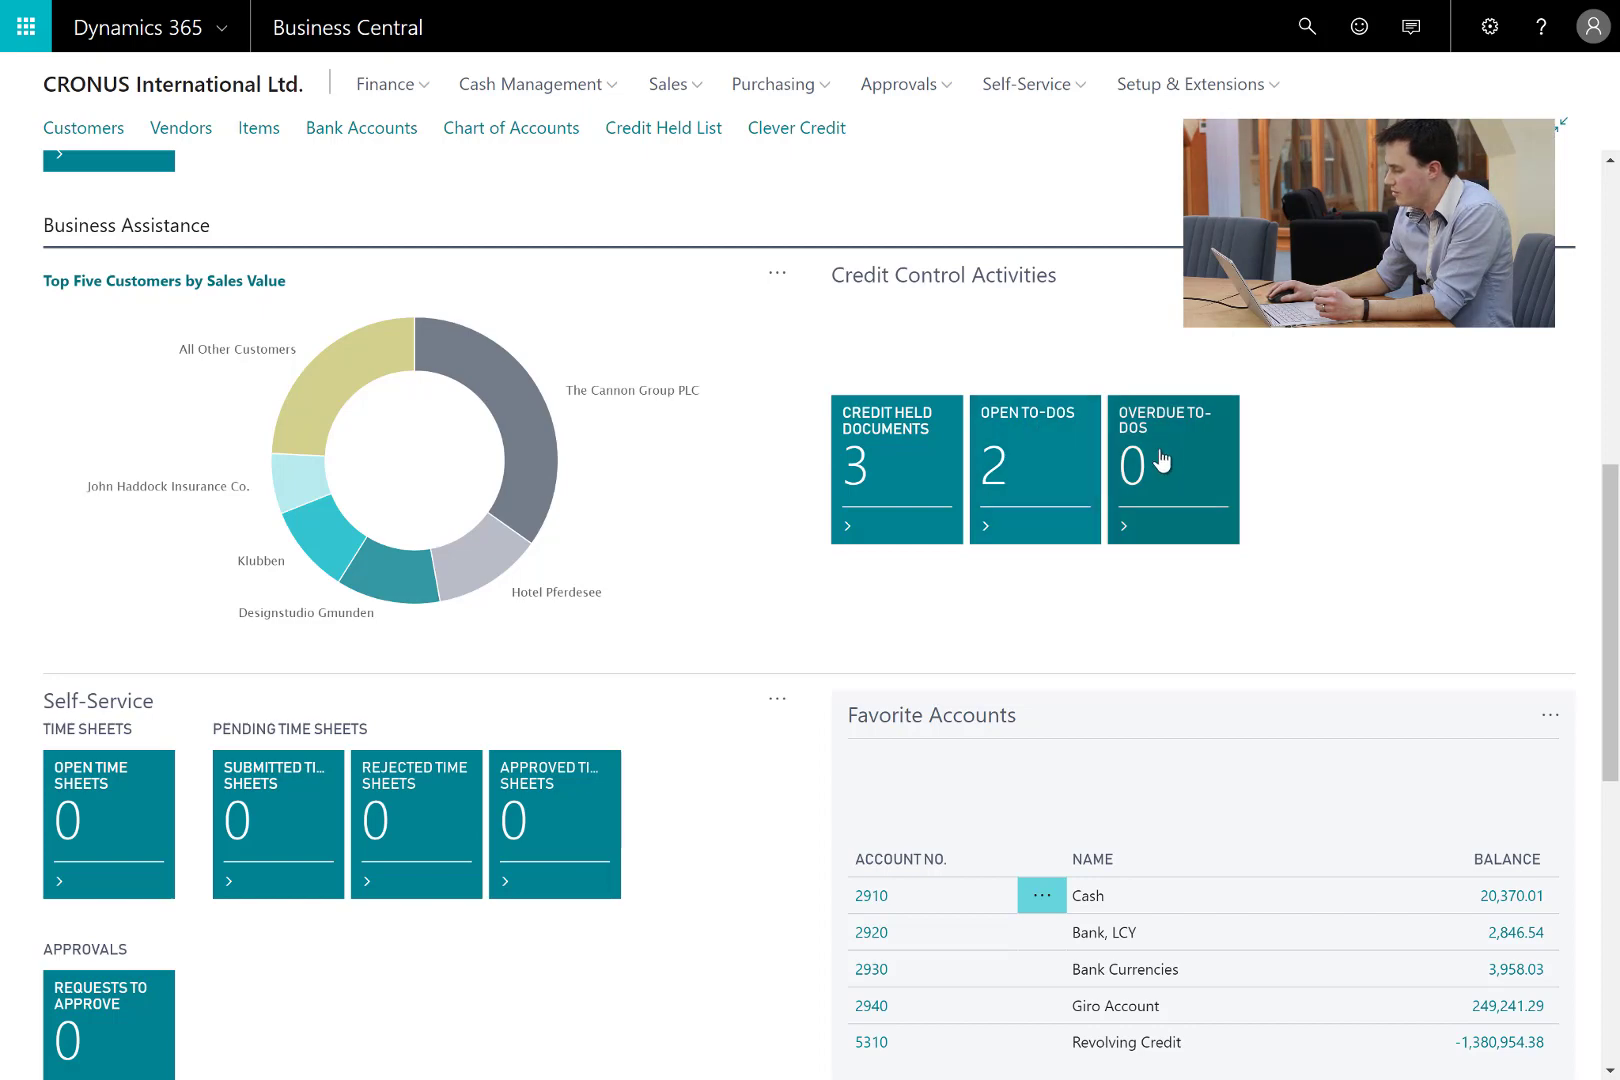
{"action": "left_click", "coordinate": [1046, 442]}
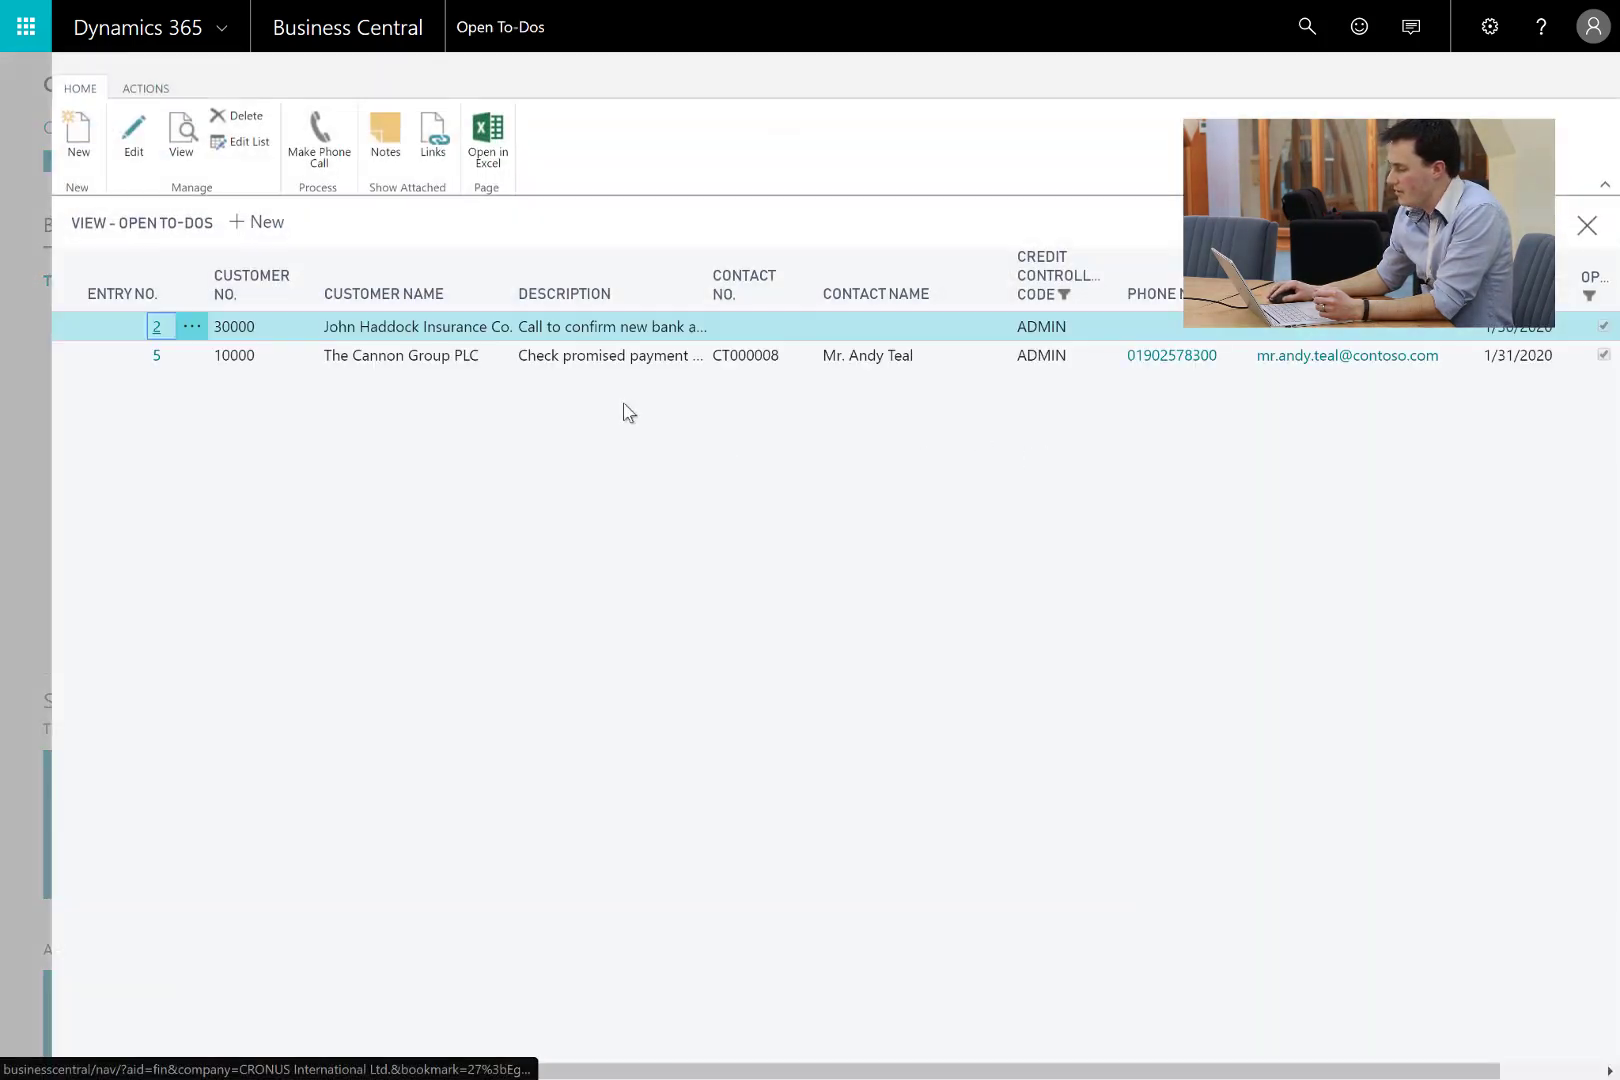
- Start a phone call from The Cannon Group PLC's promised payment to-do and review the interaction's ledger entries and notes
{"action": "left_click", "coordinate": [483, 360]}
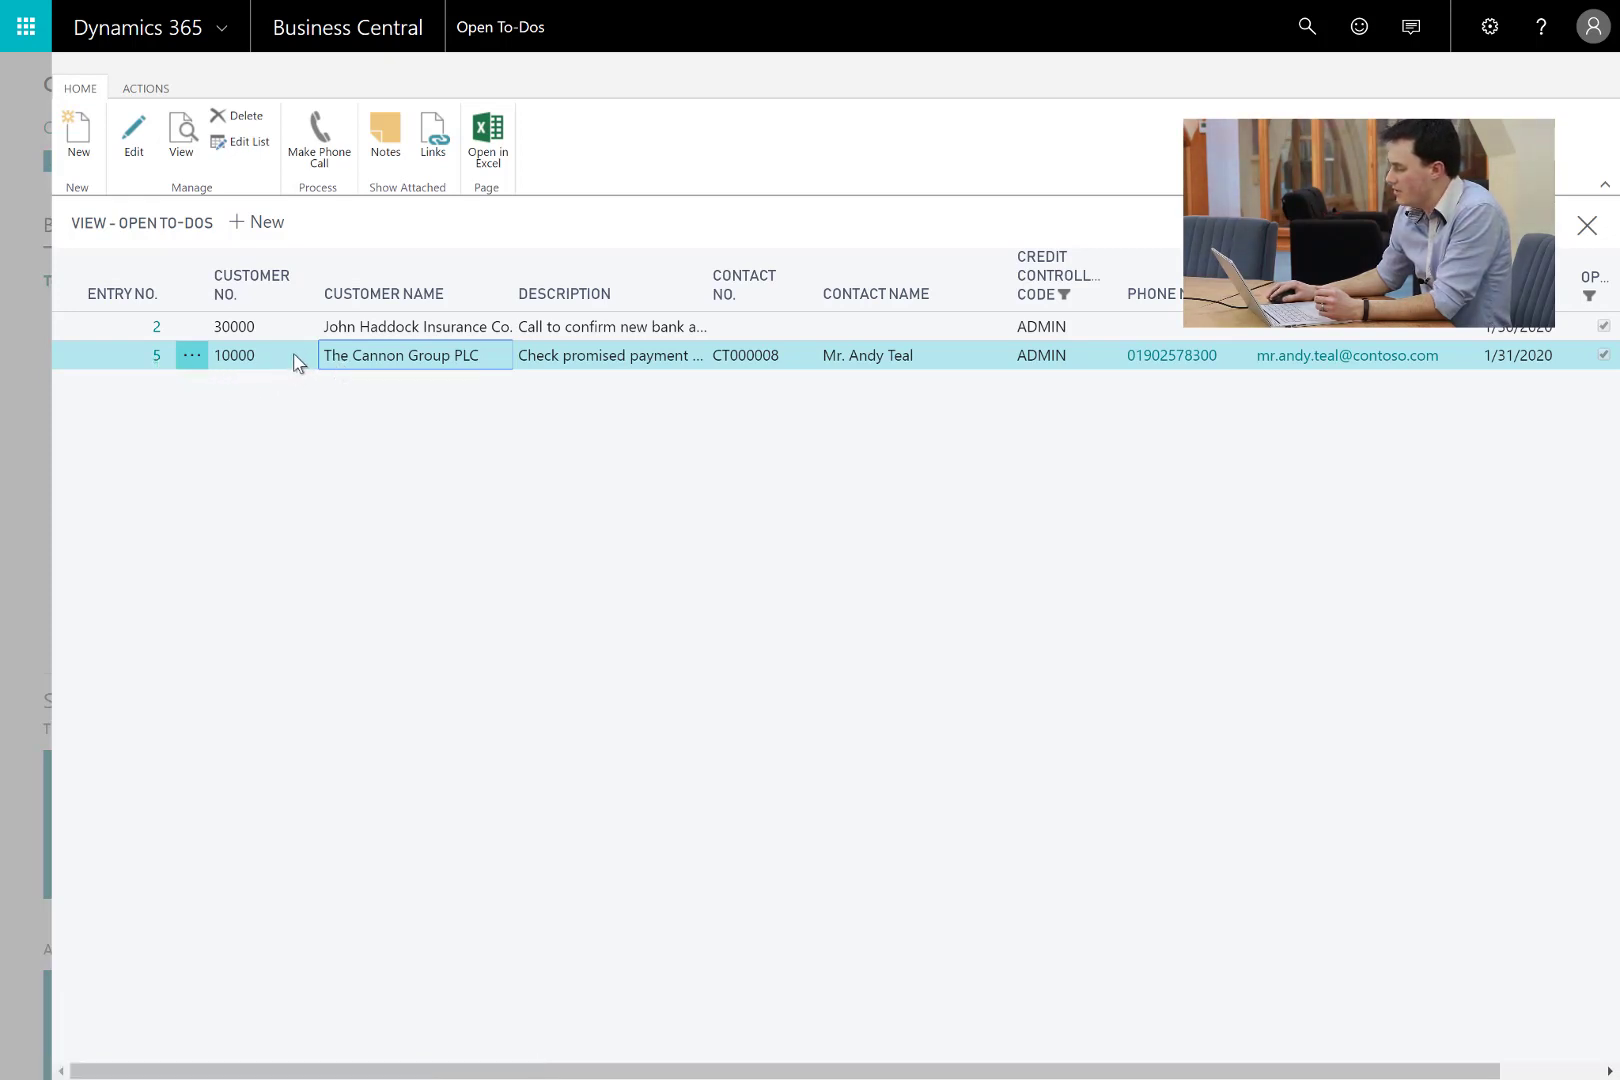
{"action": "left_click", "coordinate": [320, 138]}
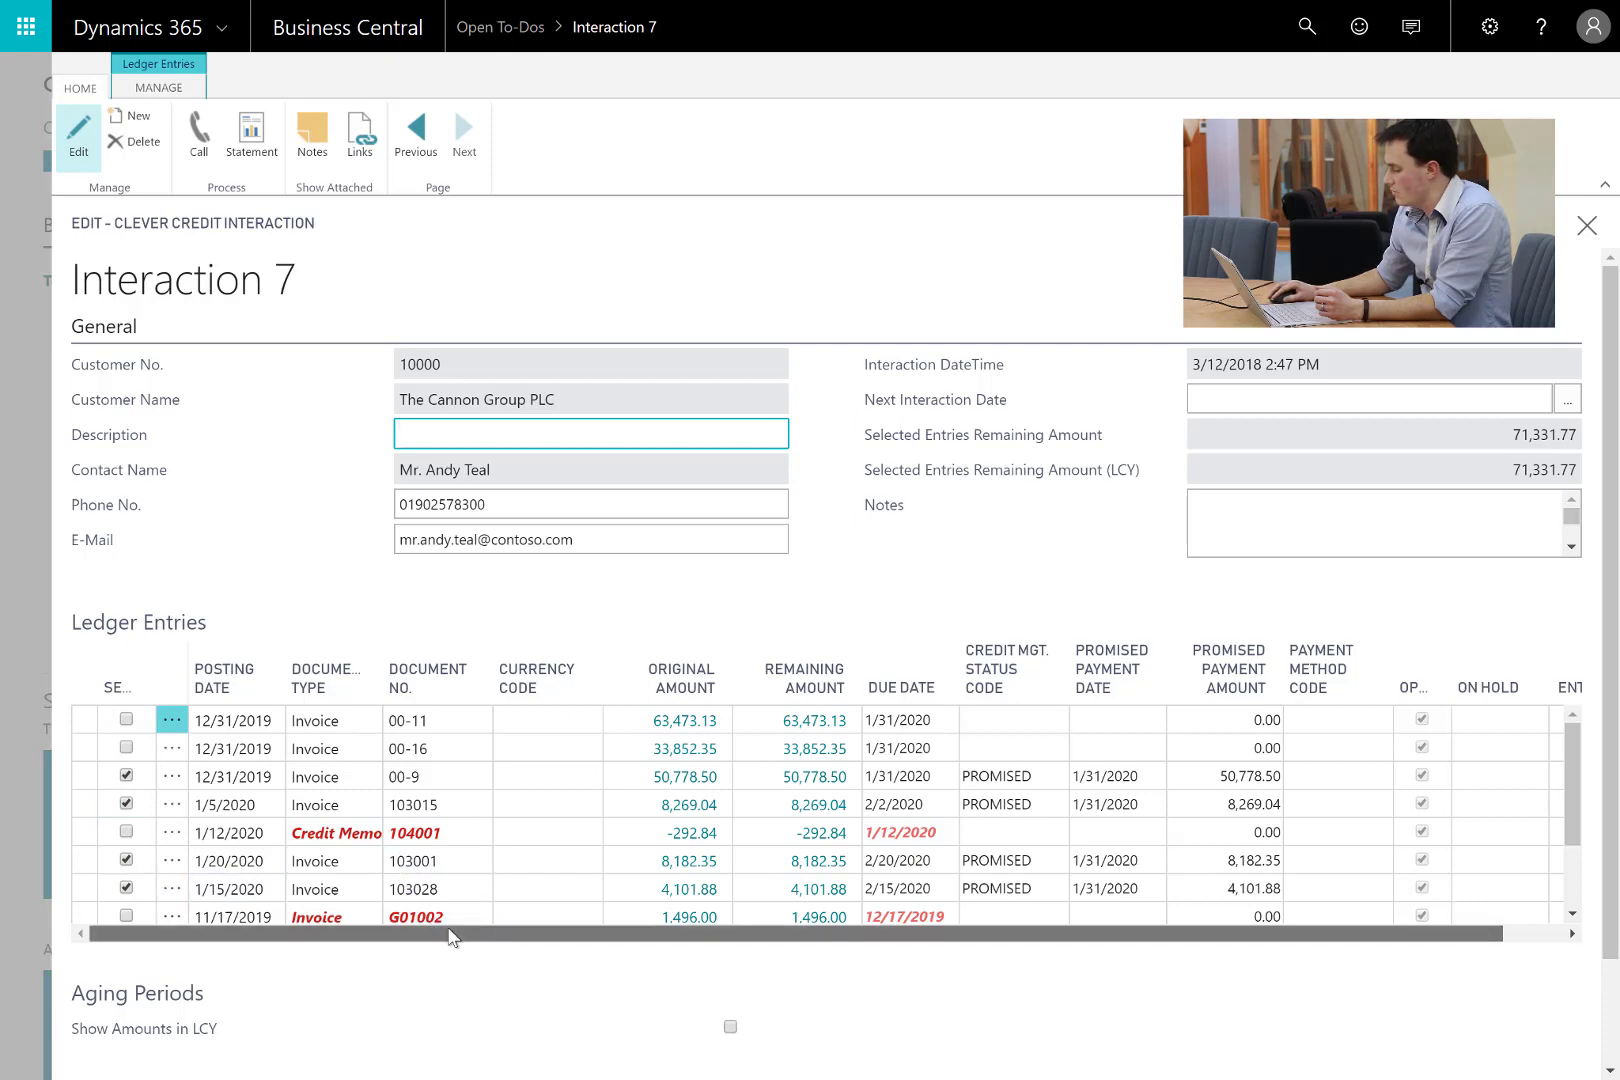
{"action": "left_click_drag", "start_coordinate": [452, 937], "coordinate": [307, 933]}
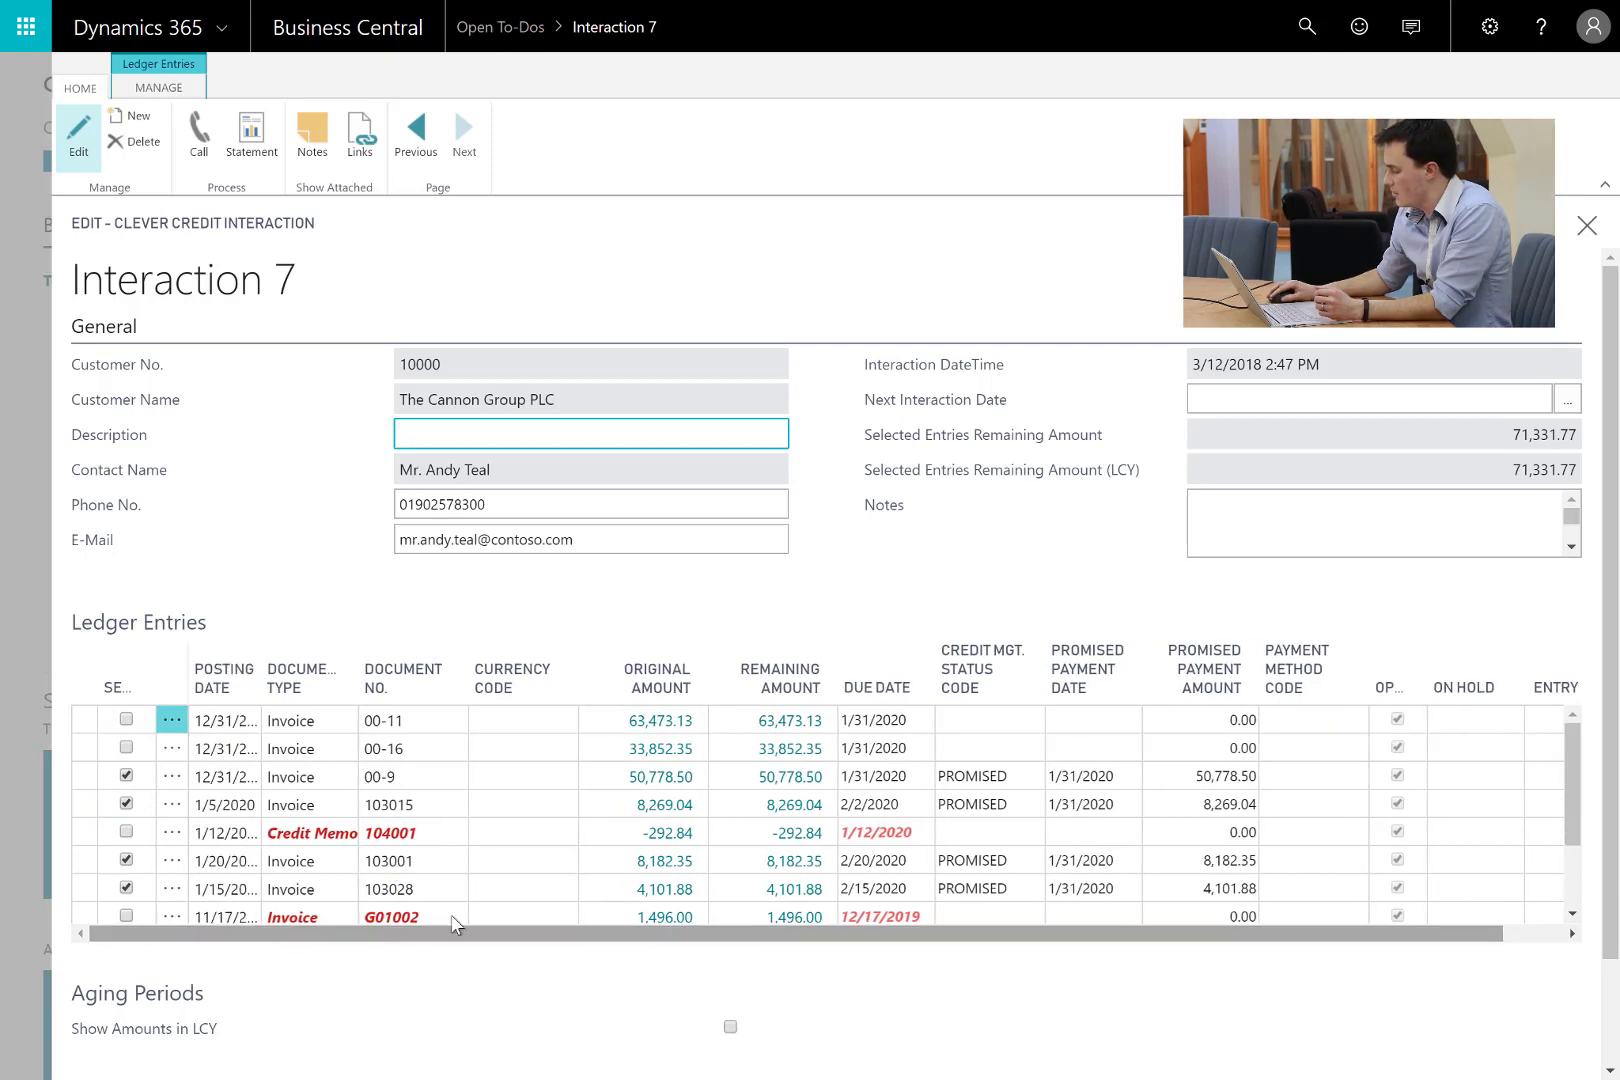
{"action": "scroll", "coordinate": [1575, 810], "scroll_direction": "down", "scroll_amount": 2}
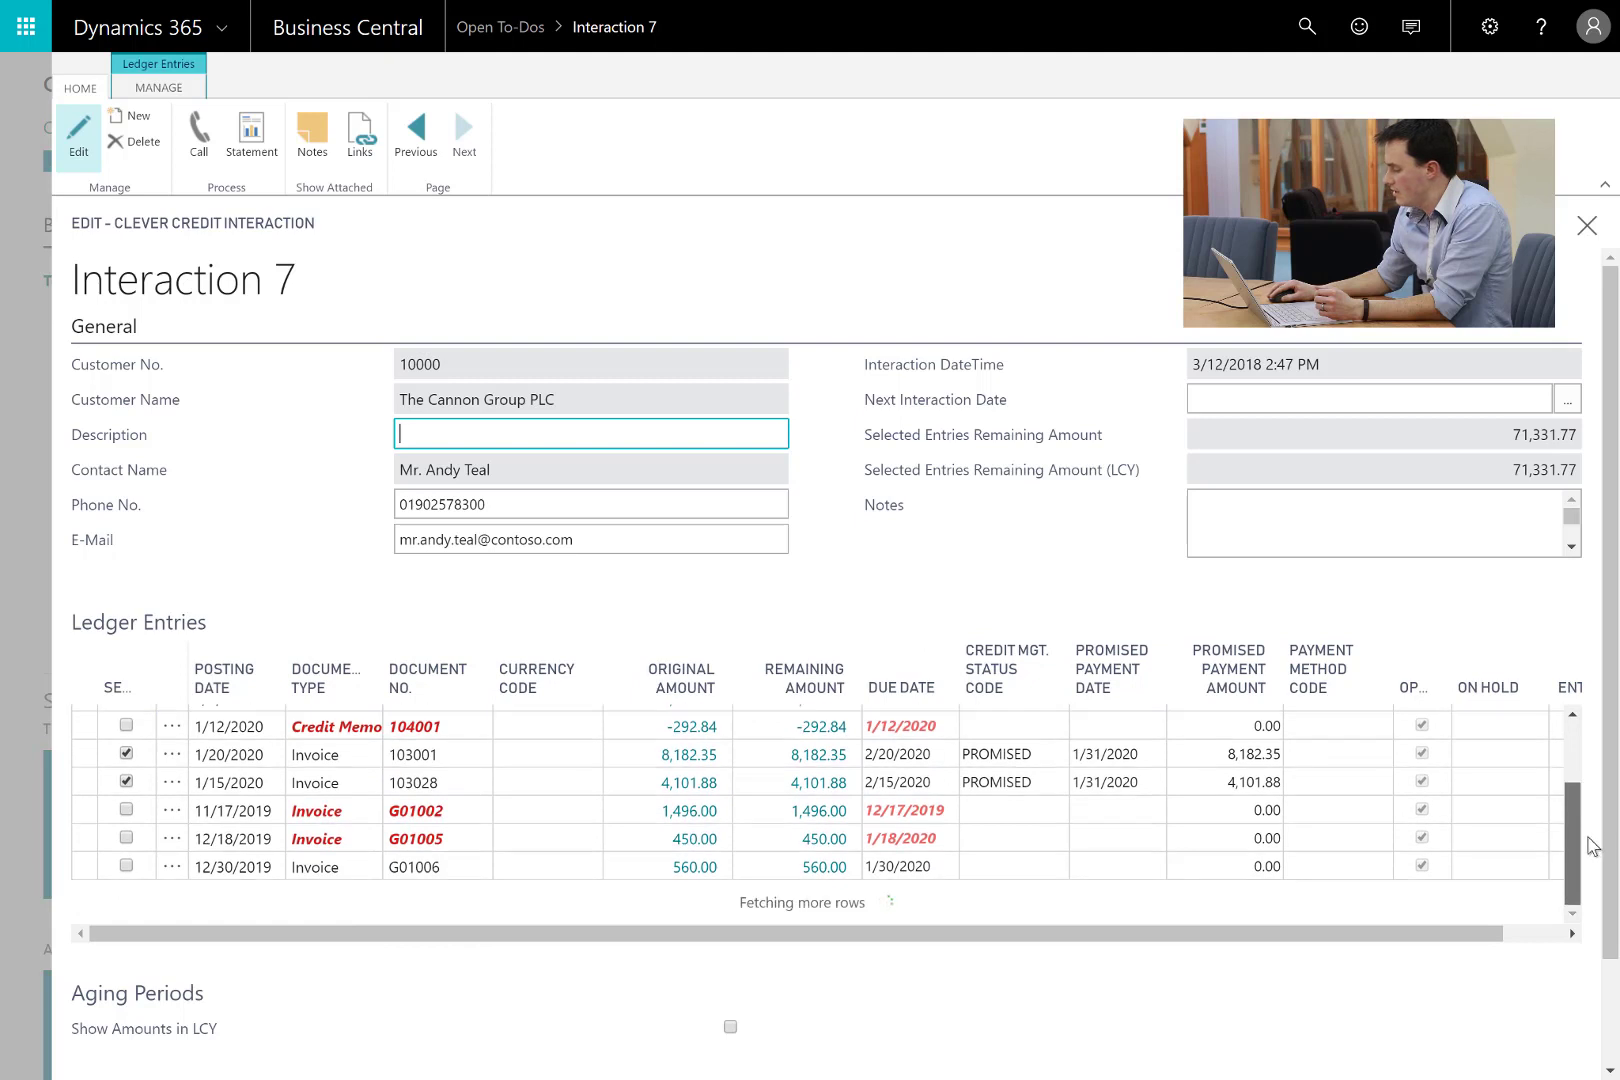
{"action": "left_click", "coordinate": [1397, 544]}
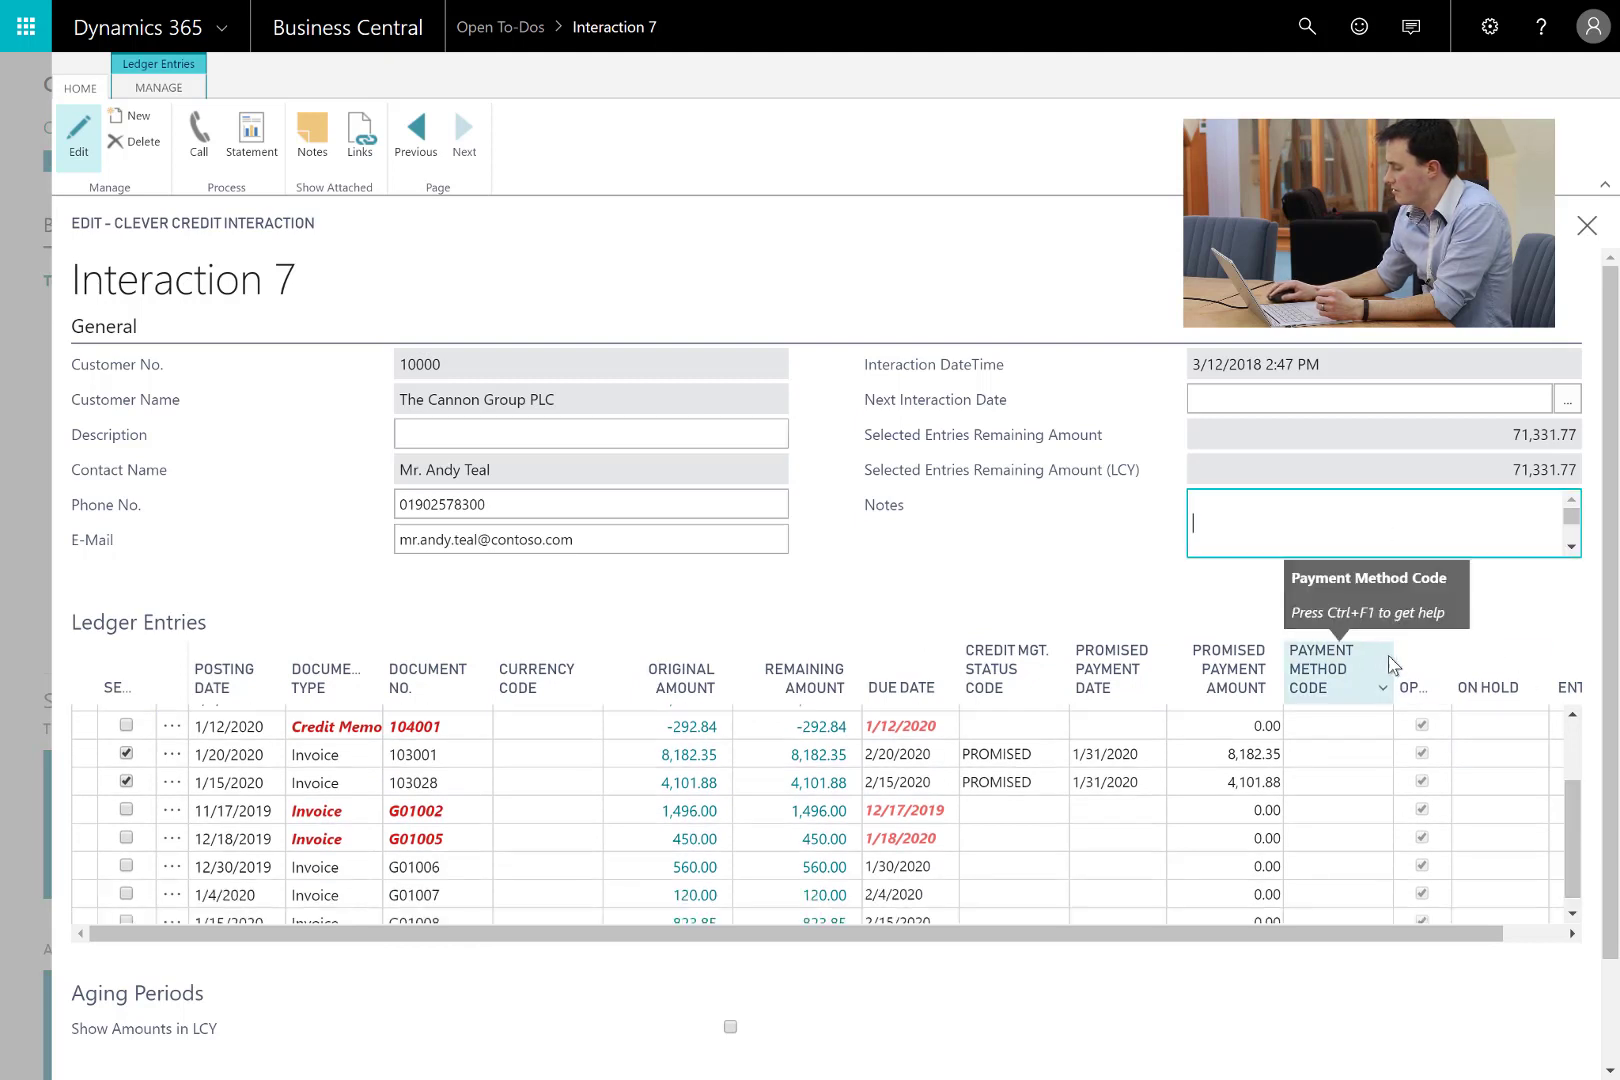
- Close The Cannon Group PLC's call interaction and leave the list of open to-dos for the home page
{"action": "left_click", "coordinate": [1258, 401]}
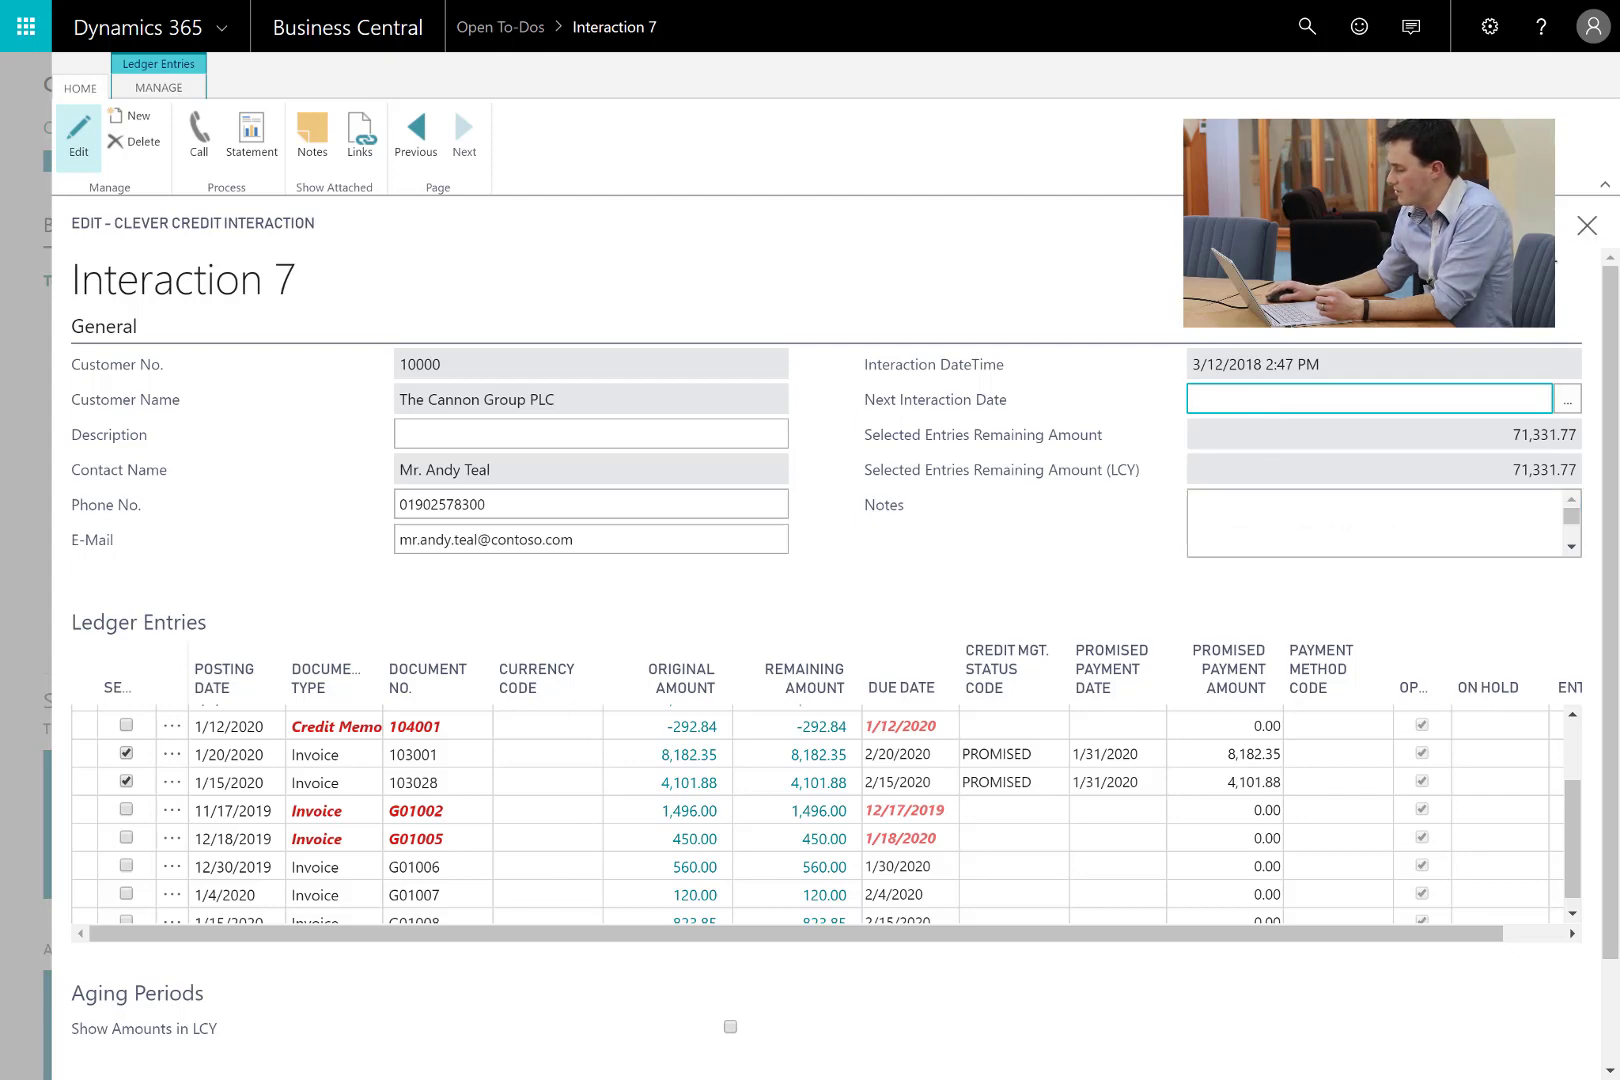
{"action": "left_click", "coordinate": [1587, 226]}
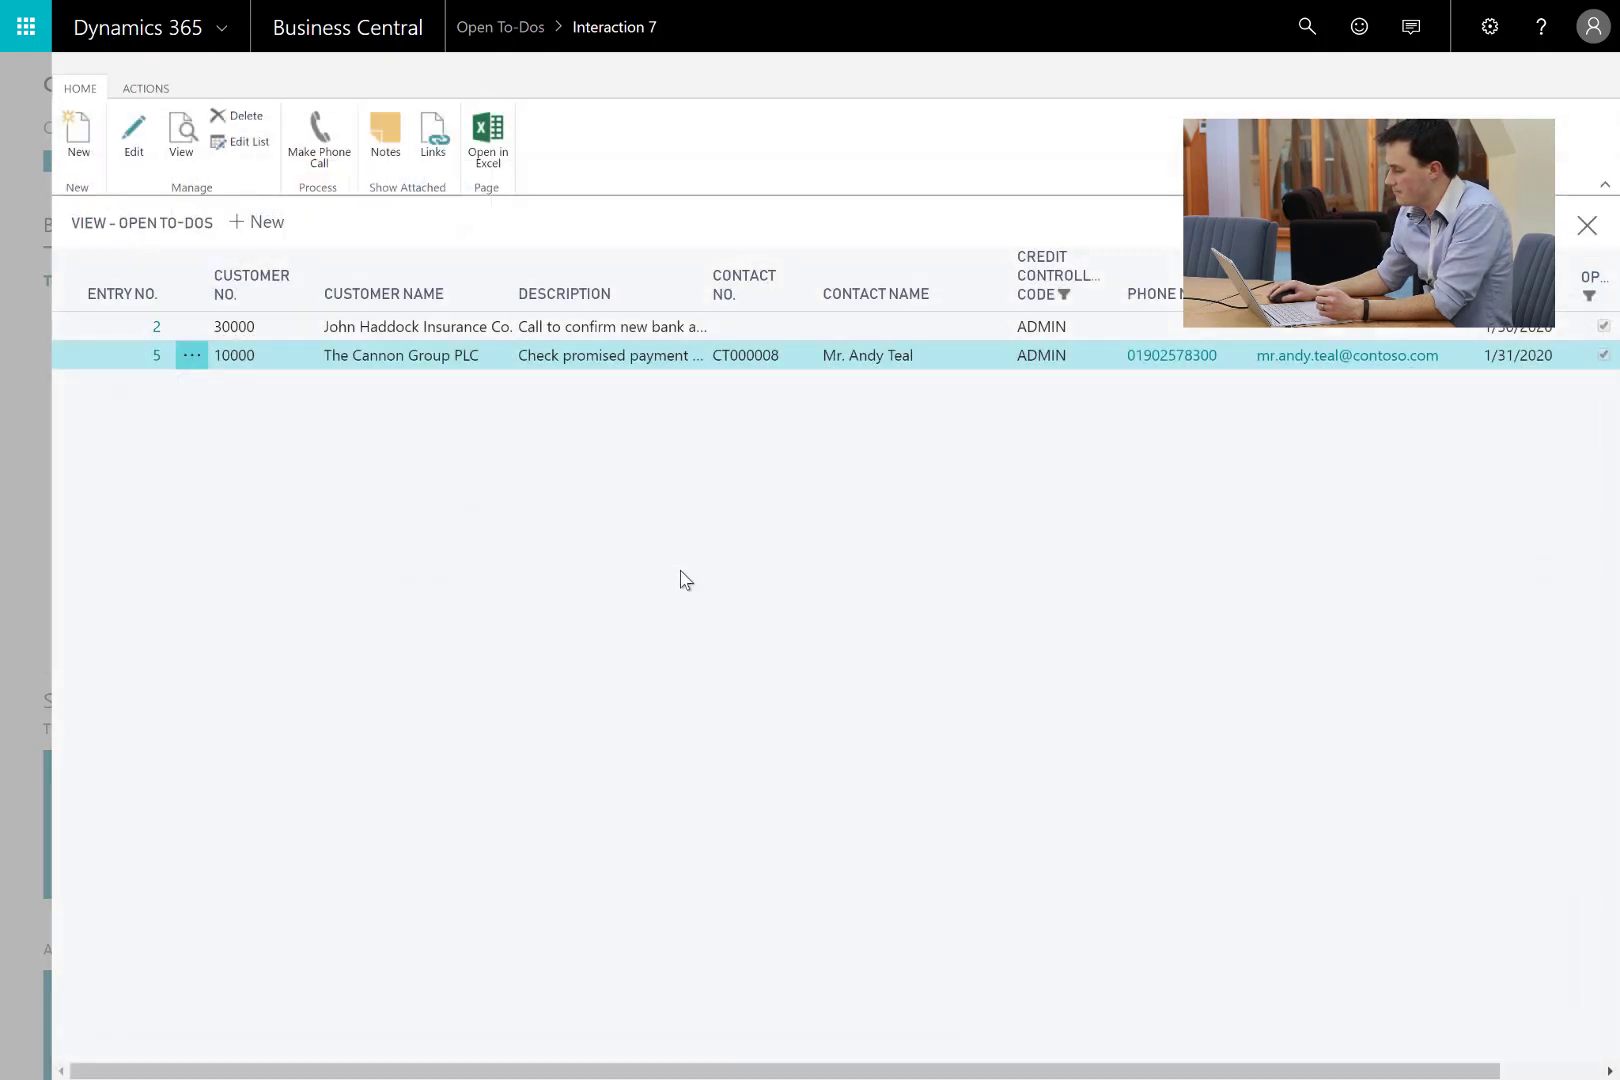
{"action": "left_click", "coordinate": [655, 326]}
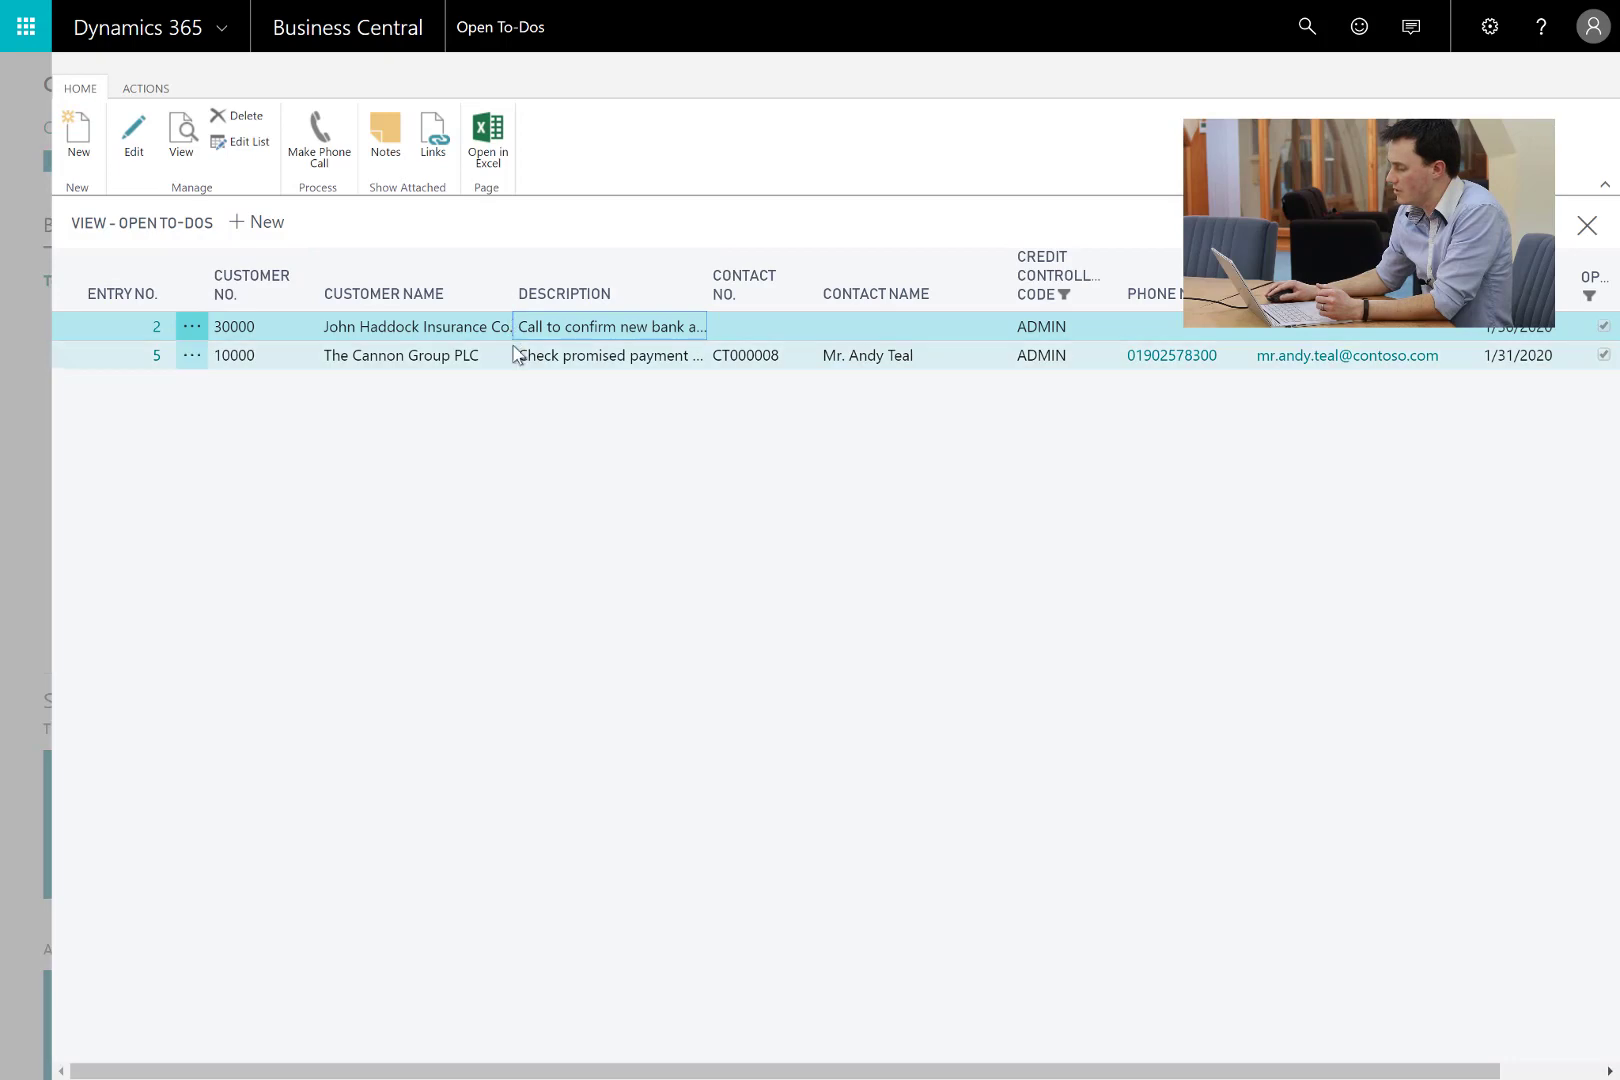
{"action": "left_click", "coordinate": [30, 545]}
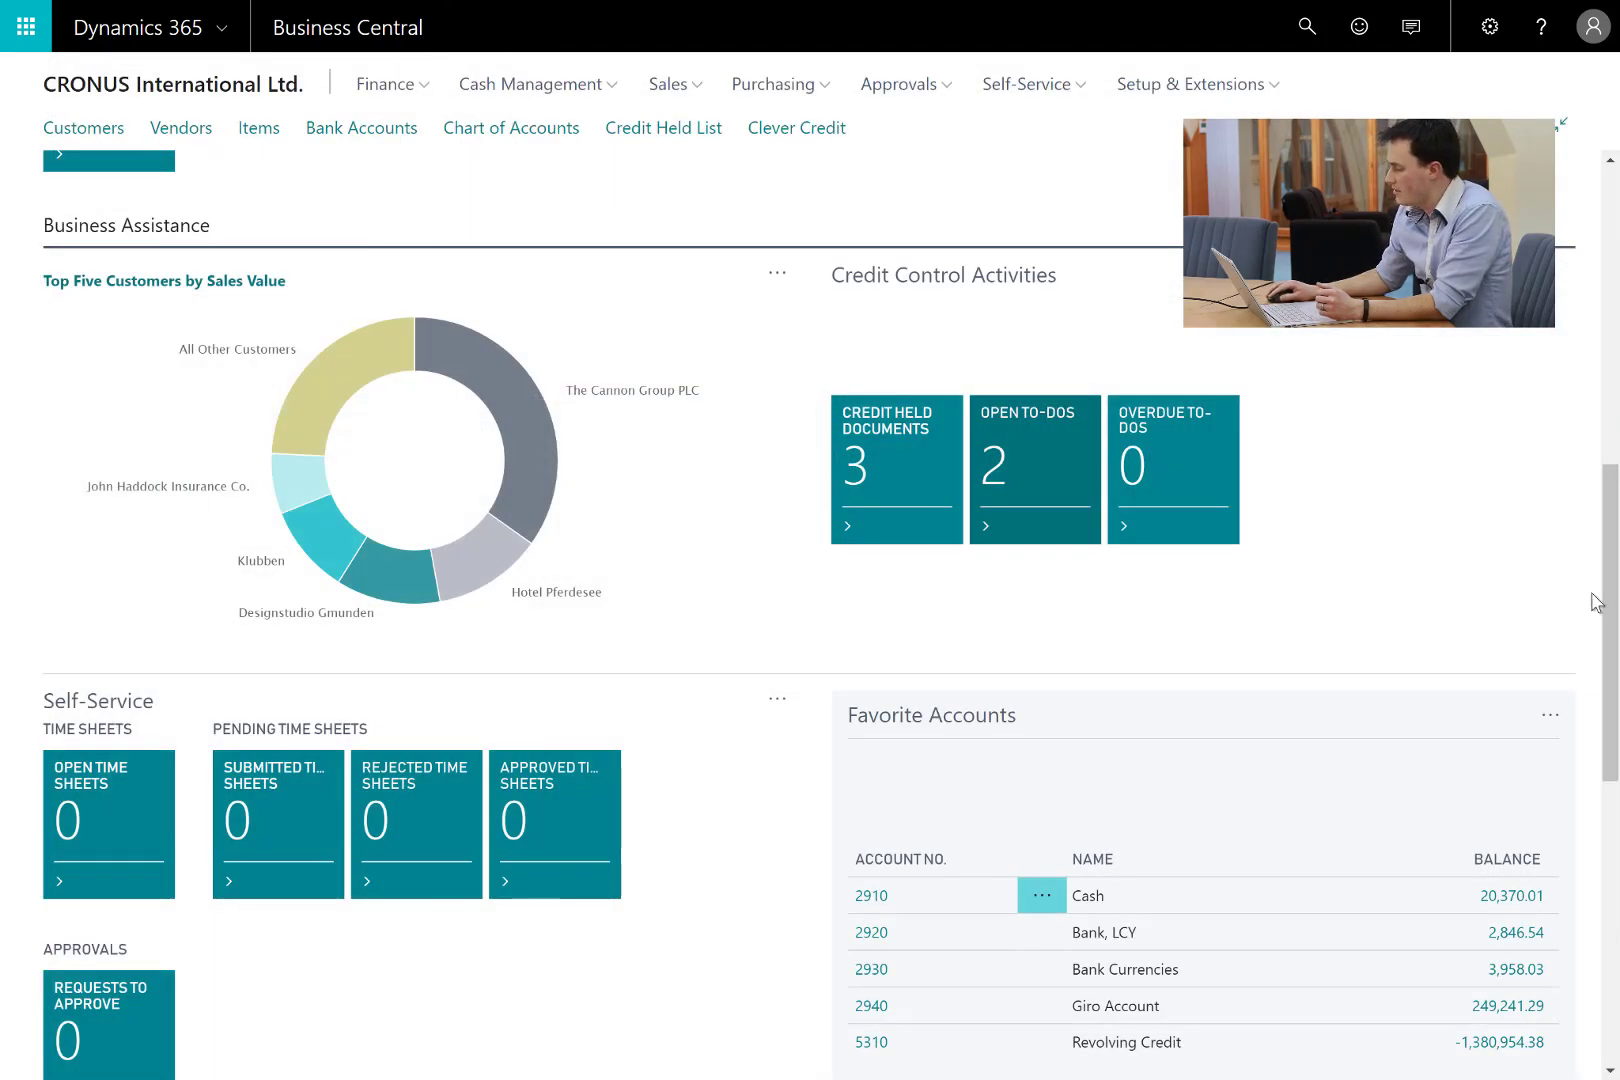
- Review the credit held documents from the Credit Control Activities and open The Cannon Group PLC's held sales order
{"action": "left_click_drag", "start_coordinate": [1611, 598], "coordinate": [1617, 508]}
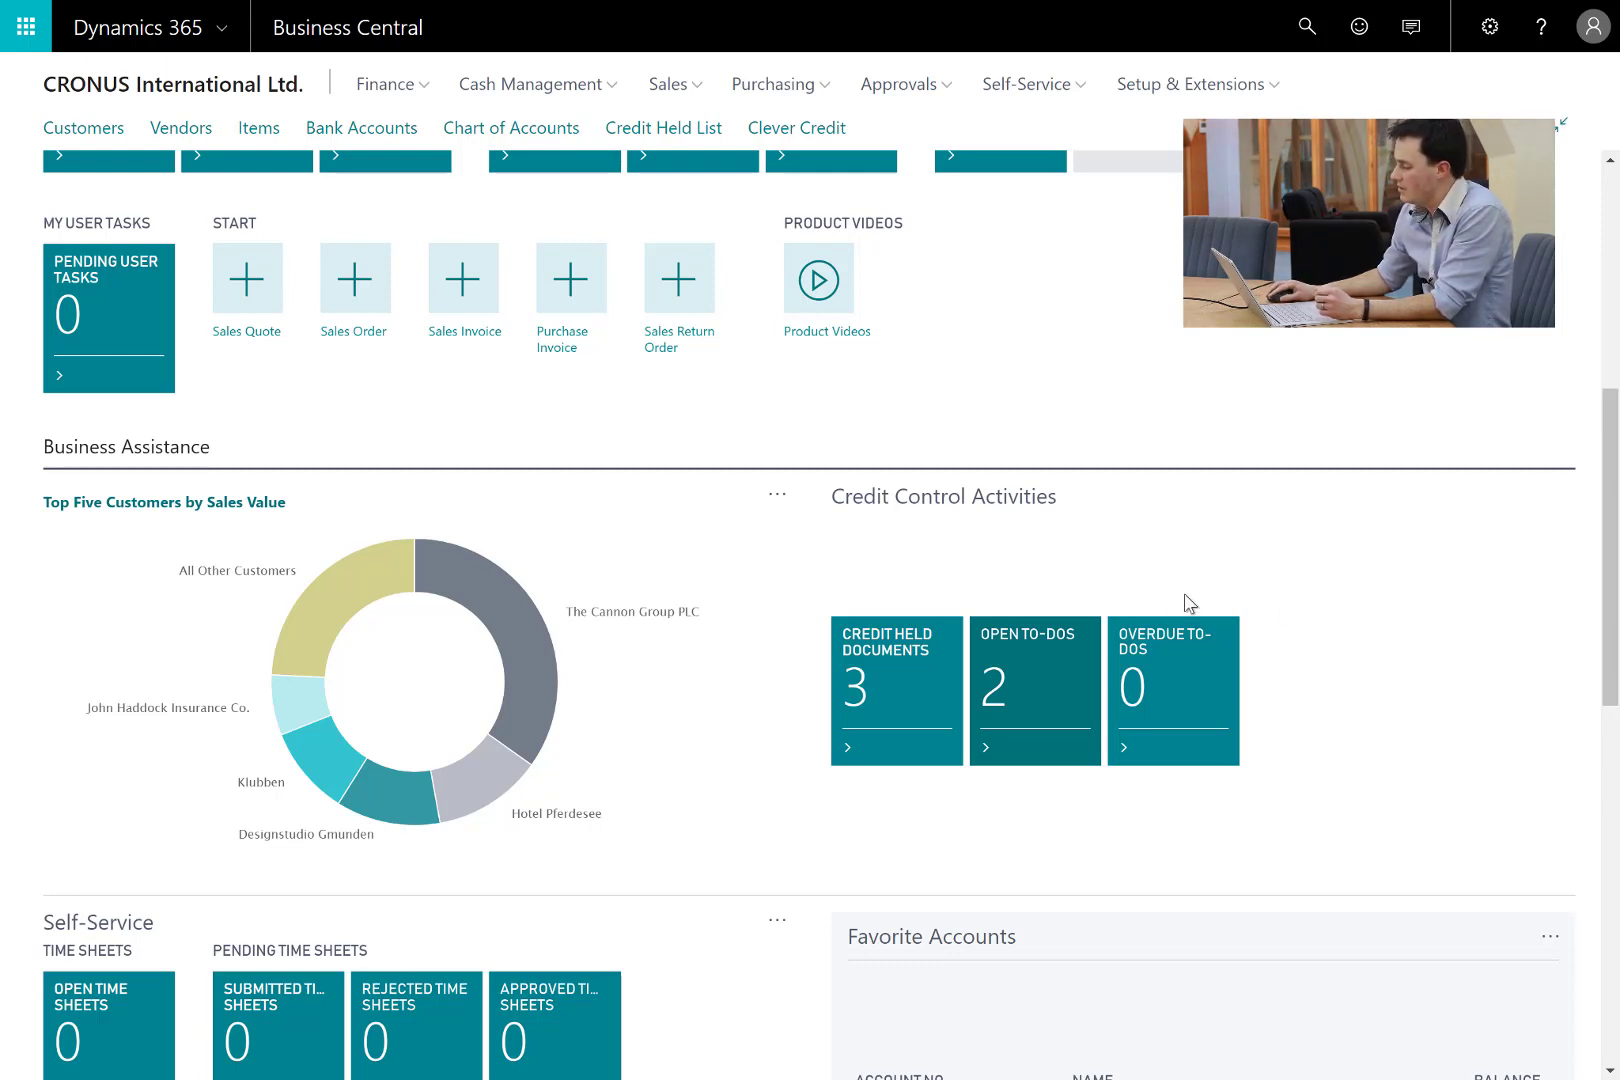
{"action": "left_click", "coordinate": [905, 651]}
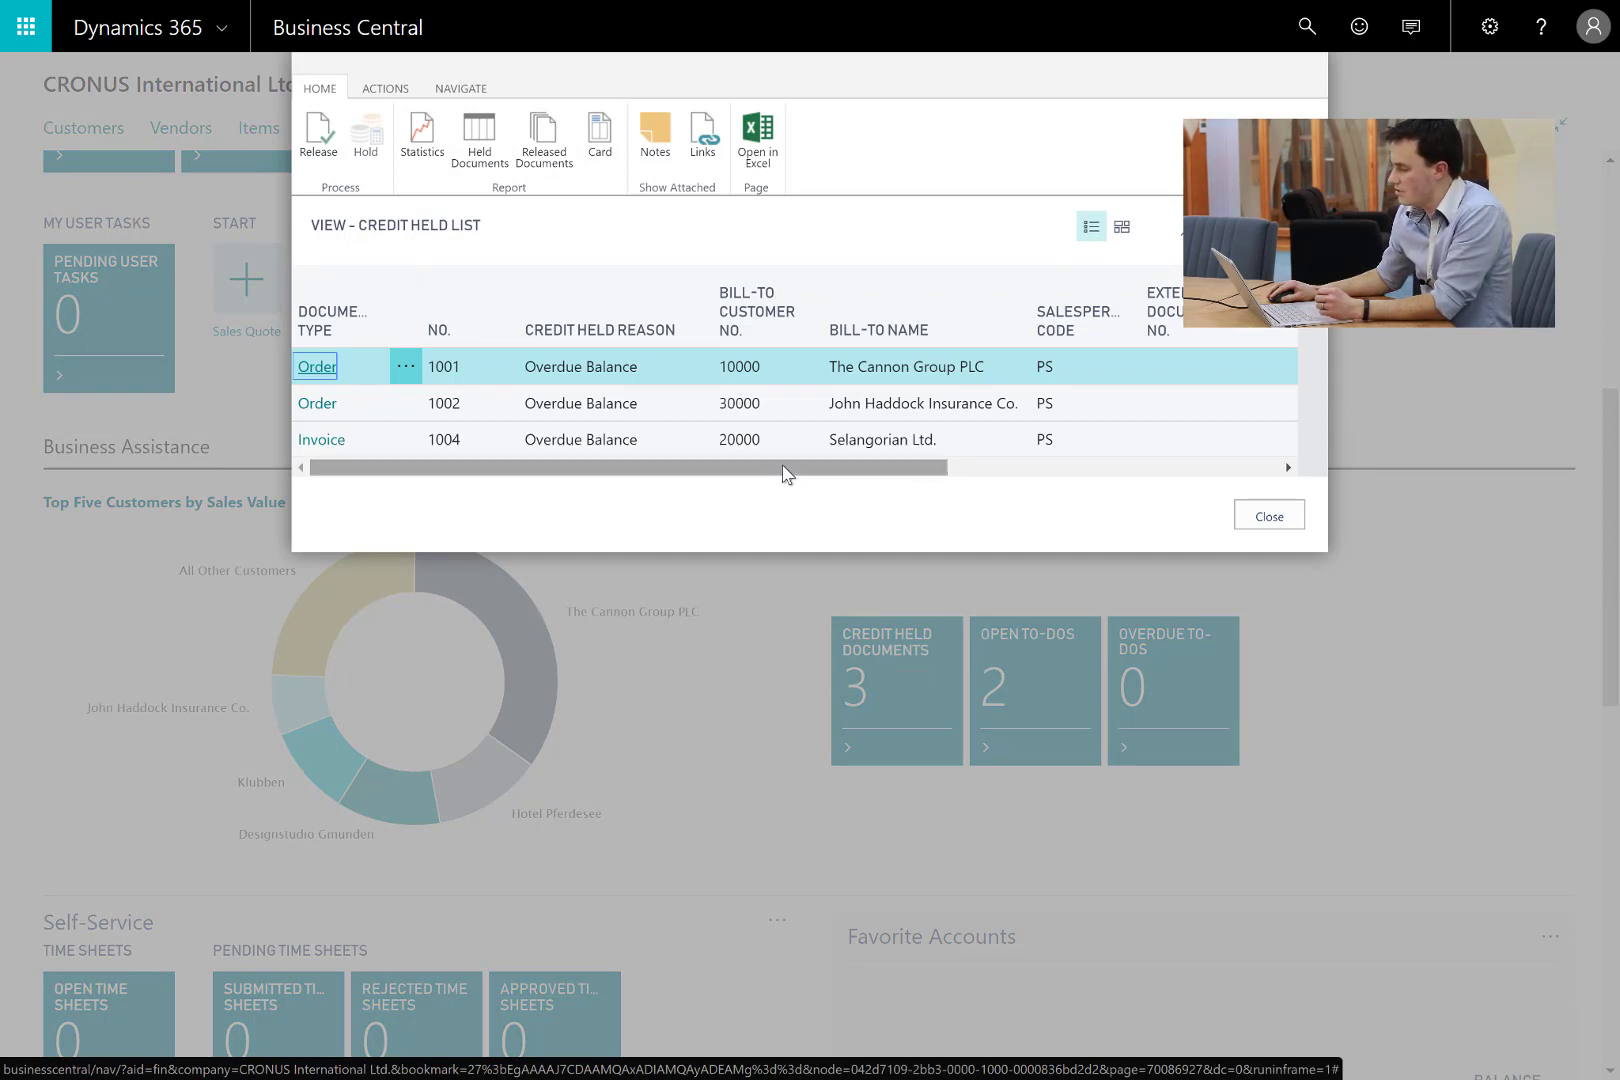
{"action": "left_click_drag", "start_coordinate": [789, 468], "coordinate": [741, 462]}
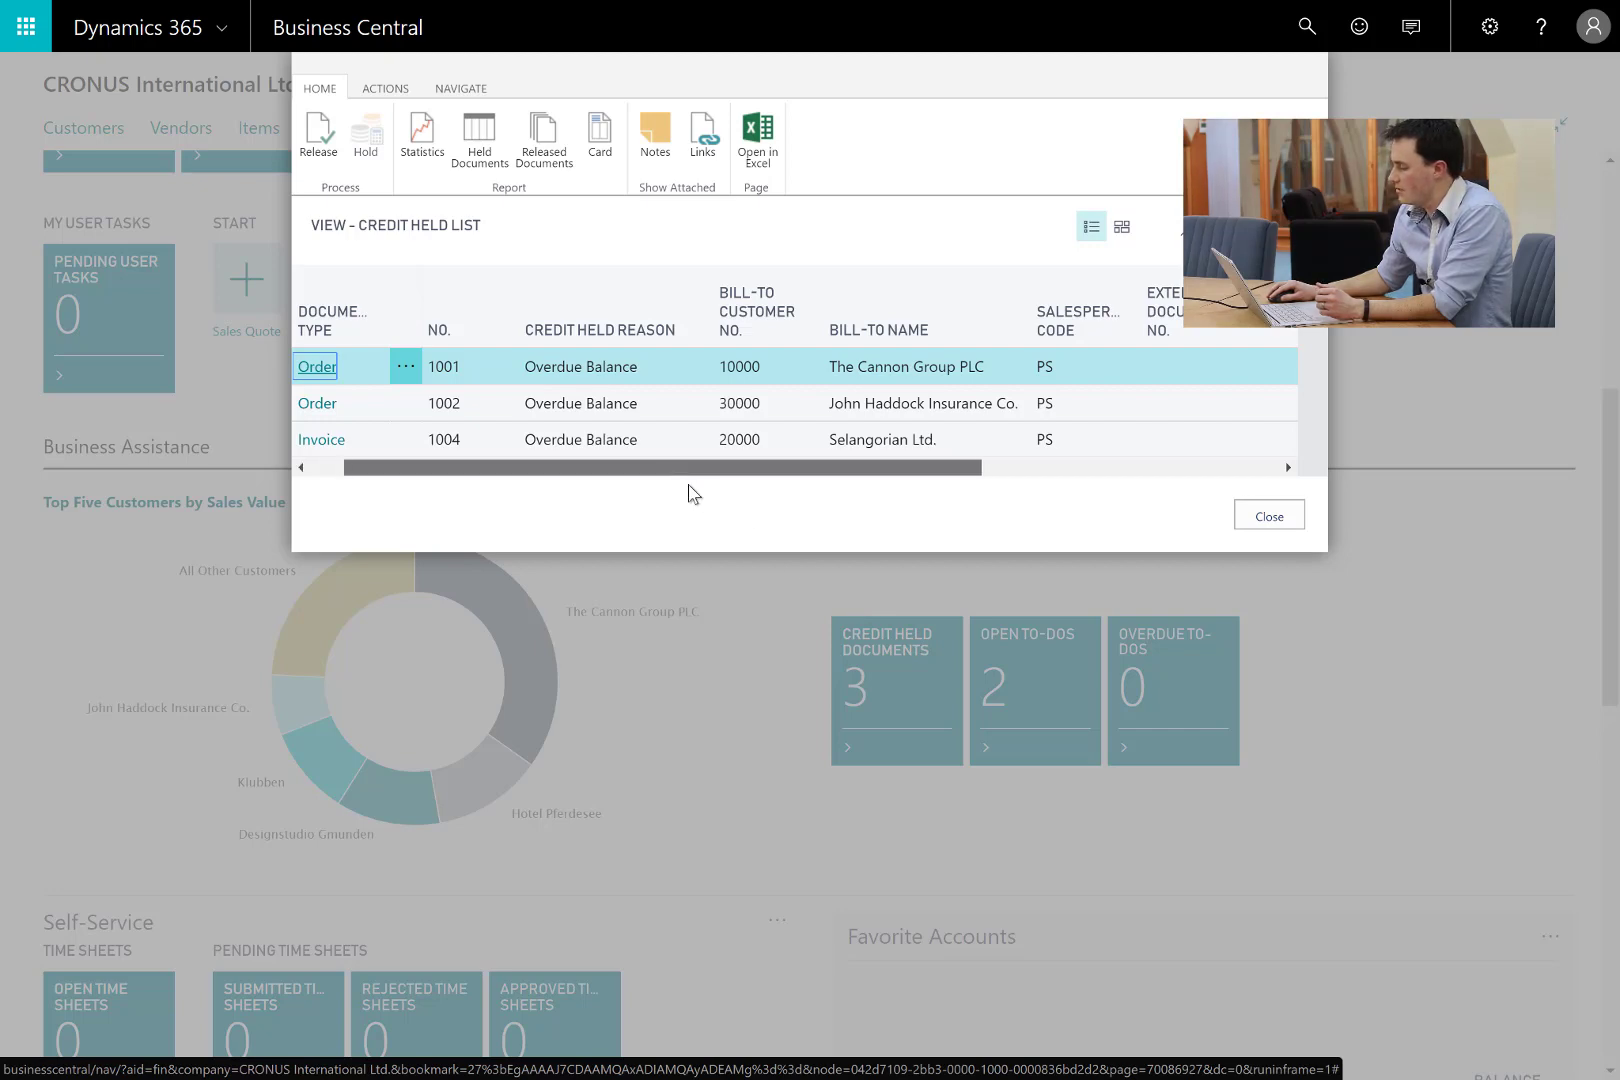
{"action": "left_click", "coordinate": [316, 367]}
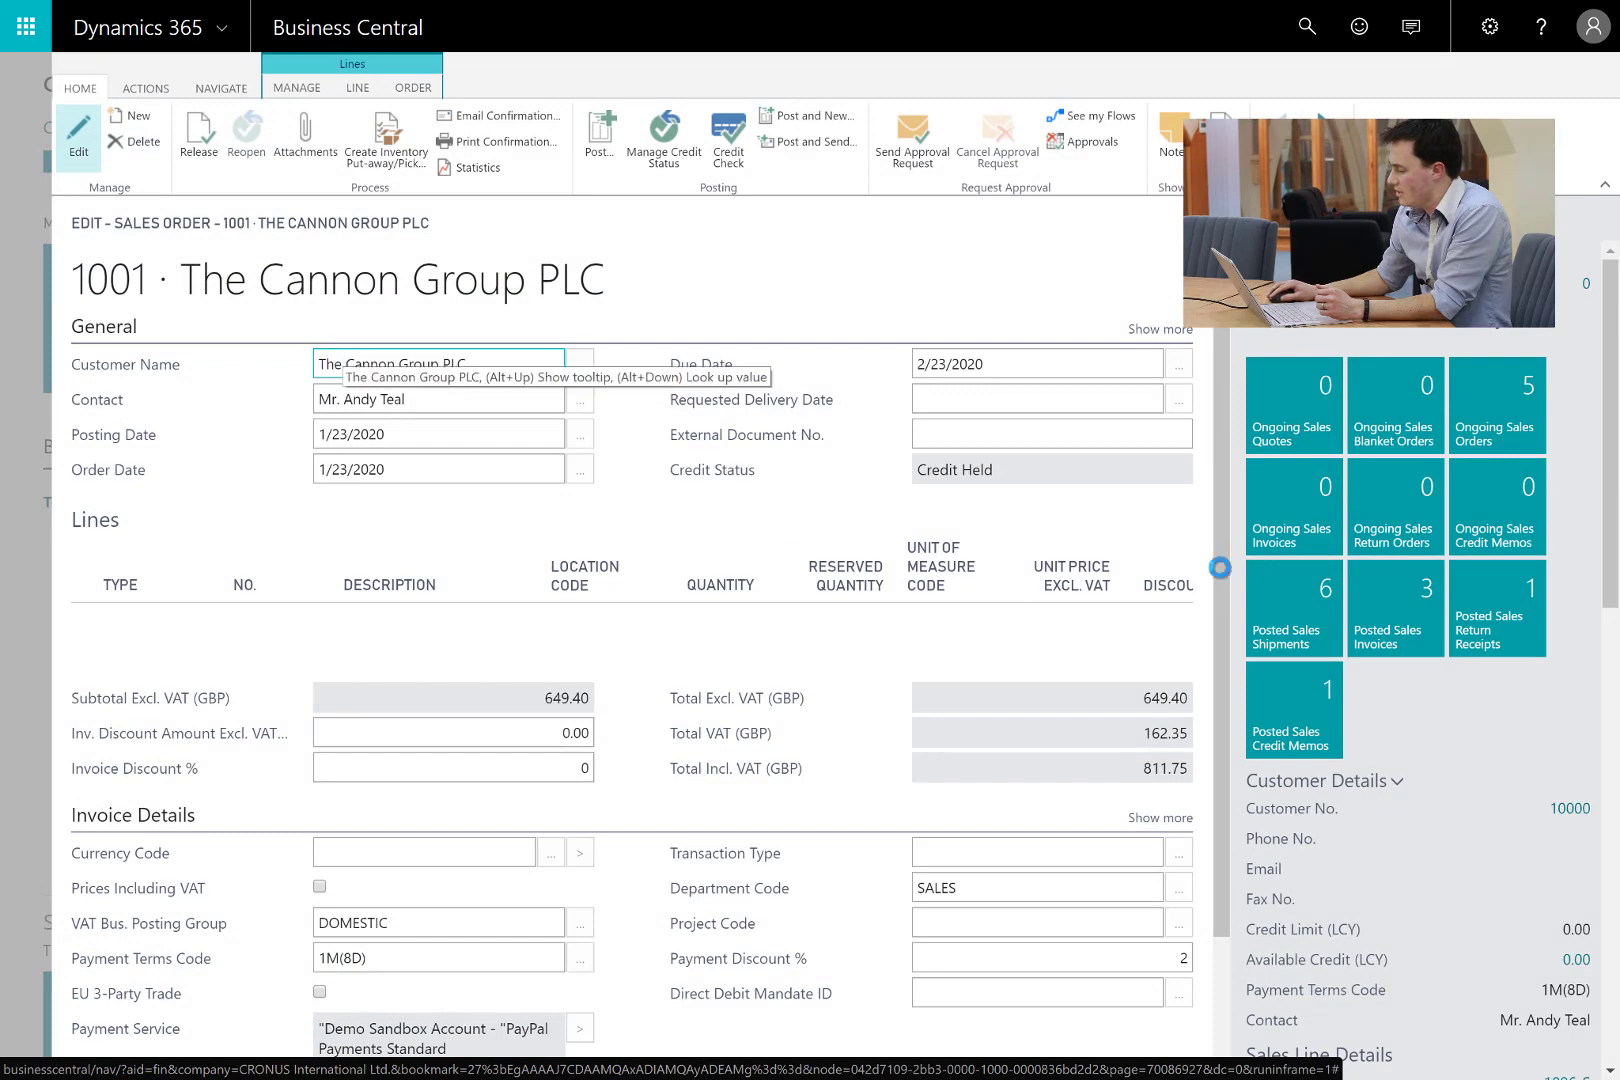
{"action": "left_click_drag", "start_coordinate": [1227, 513], "coordinate": [1204, 448]}
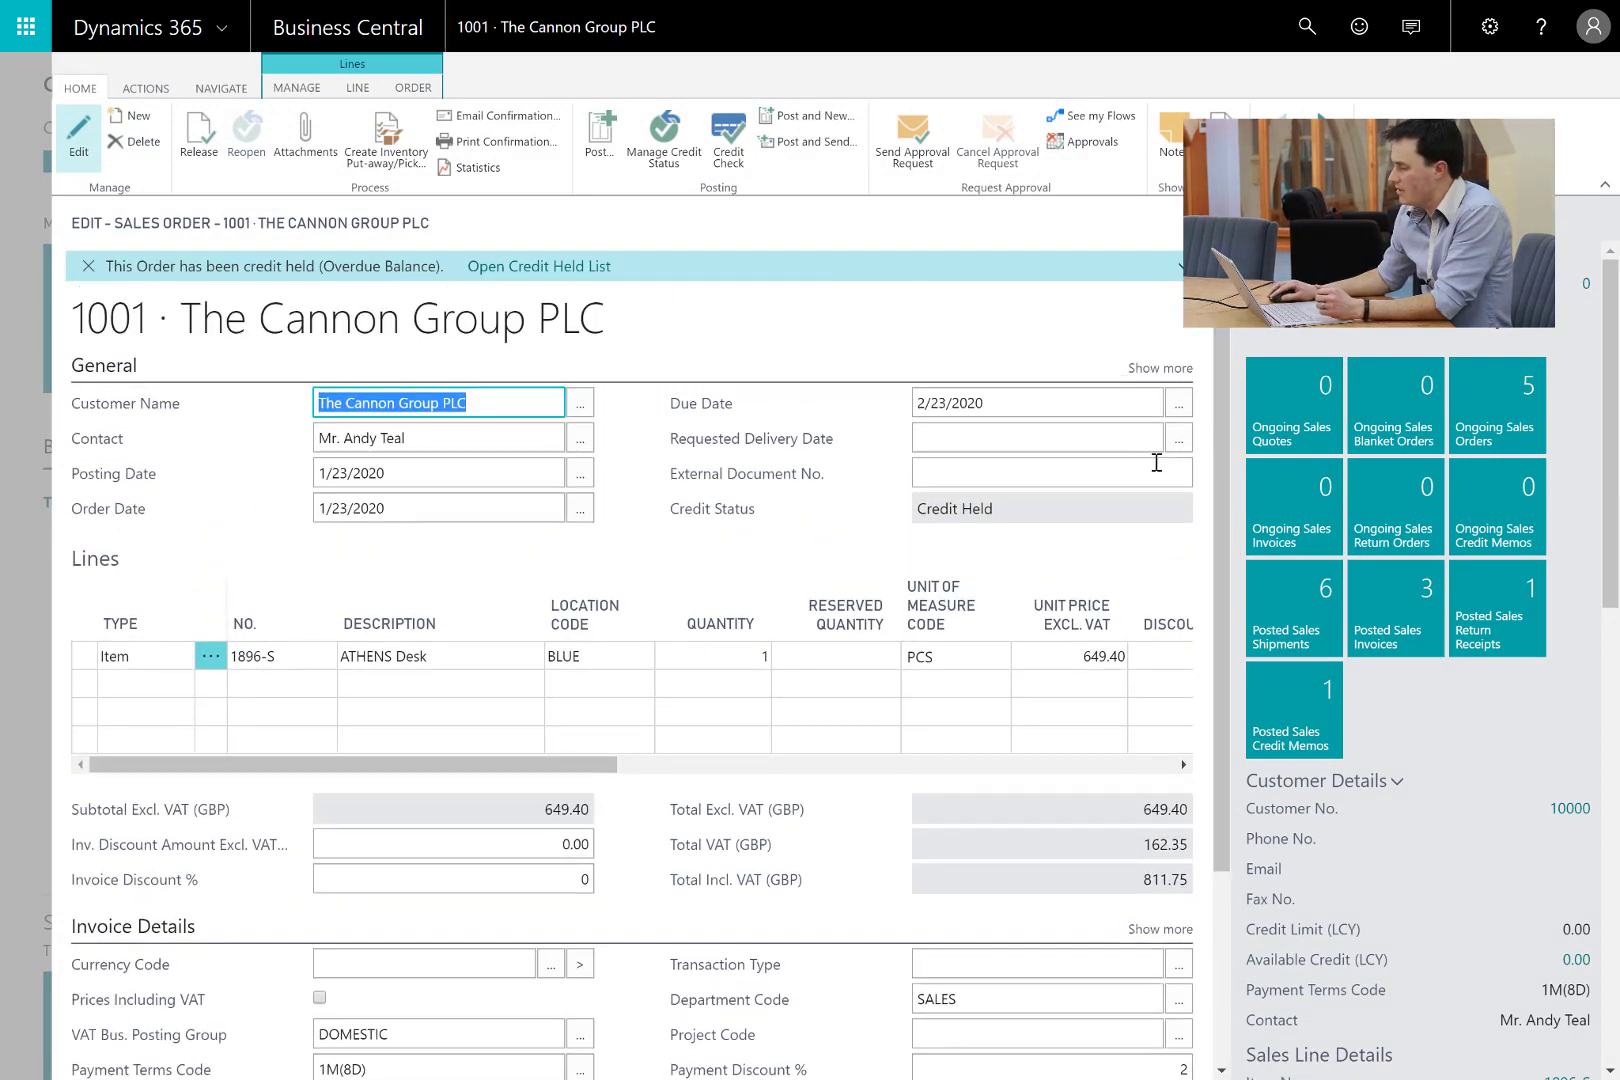